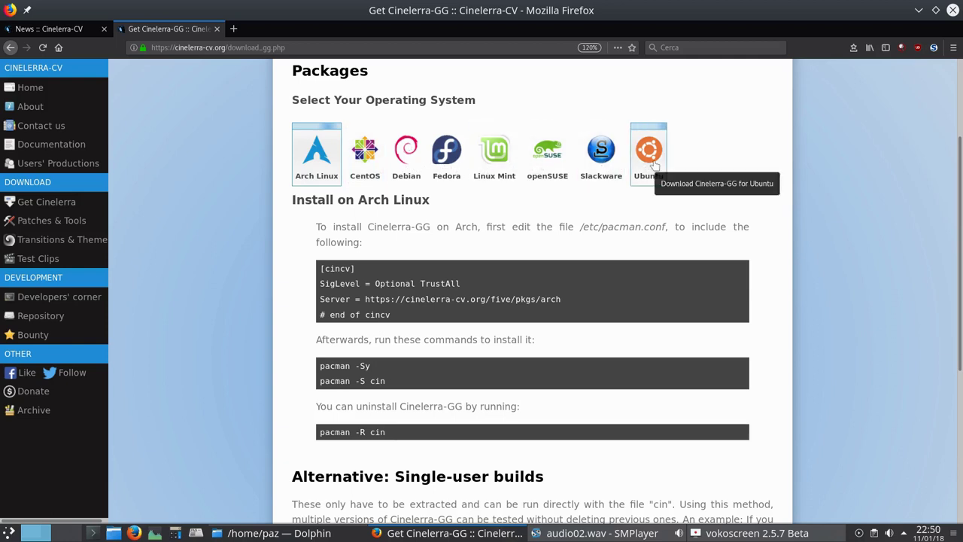
Step: Close the Cinelerra-GG download page, switch to the Dolphin file manager and open the .bcast5 folder in the home directory
left_click(217, 29)
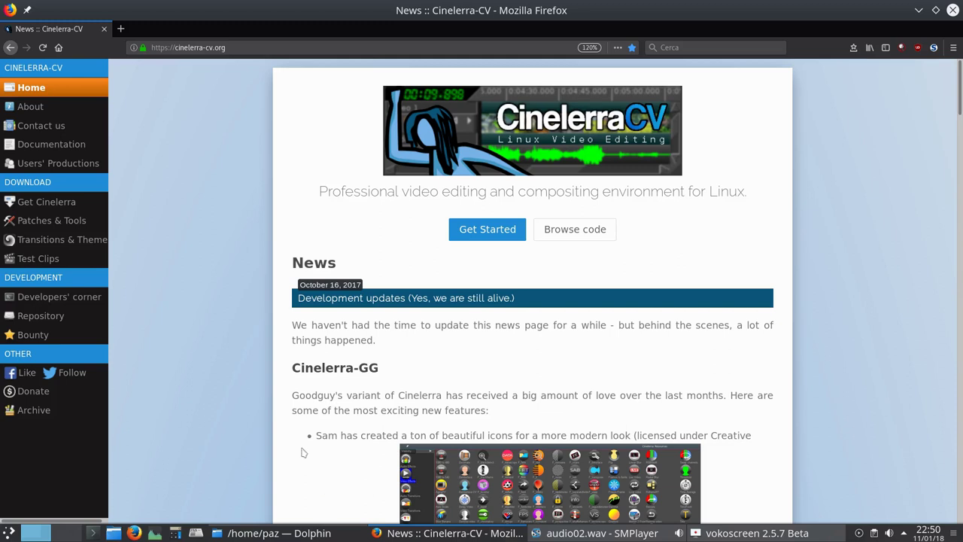
left_click(256, 534)
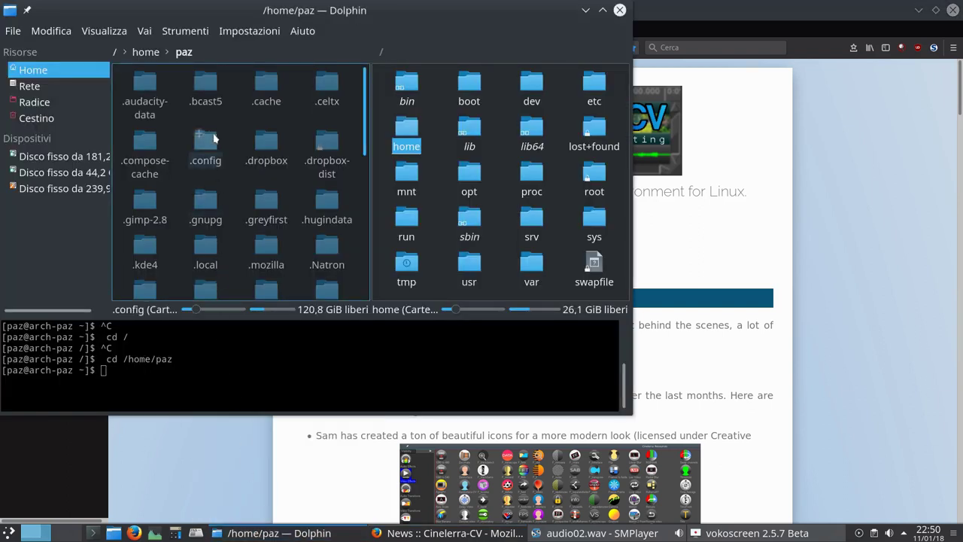
left_click(207, 110)
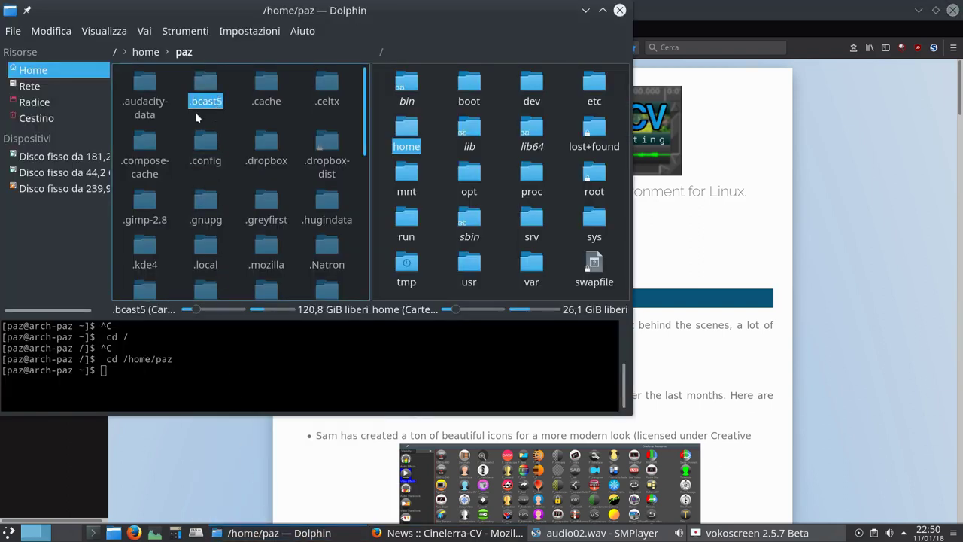
double_click(205, 88)
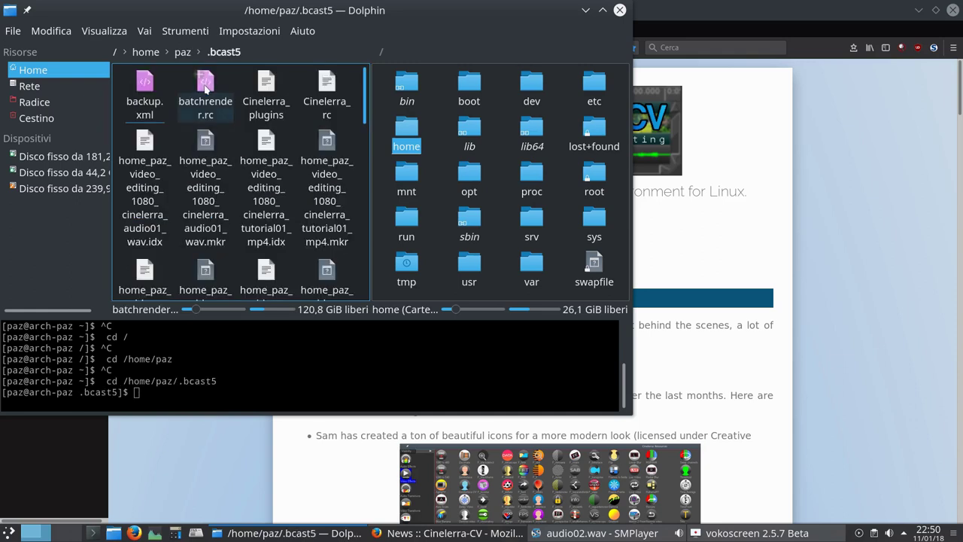
left_click_drag(365, 110, 376, 86)
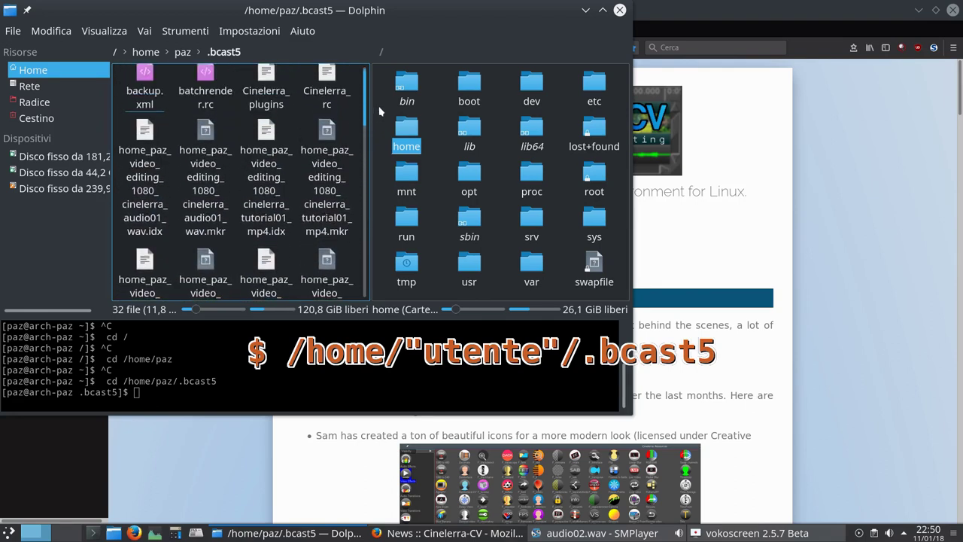
Step: Open the /usr/share/cin folder in the second file pane
left_click(469, 263)
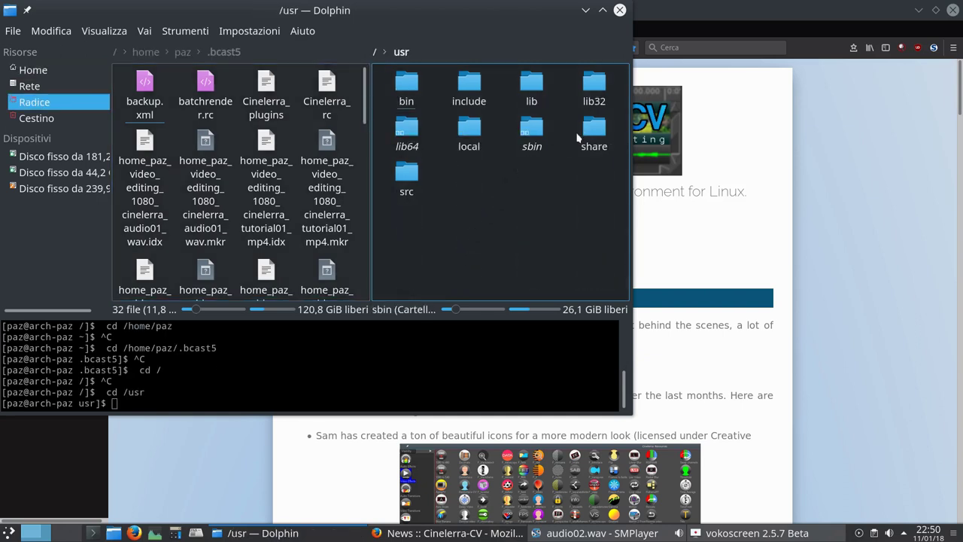
left_click(592, 131)
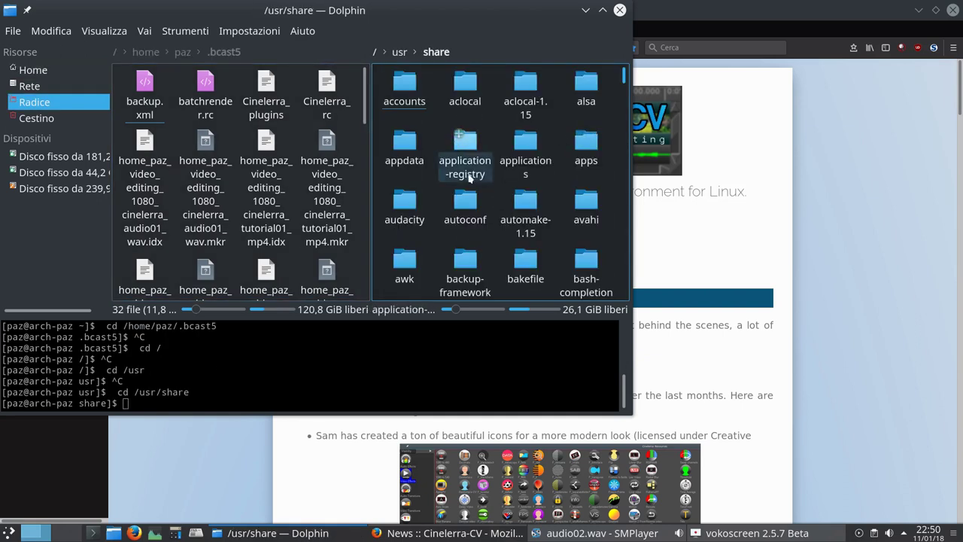
scroll(469, 176, "down", 3)
left_click(467, 152)
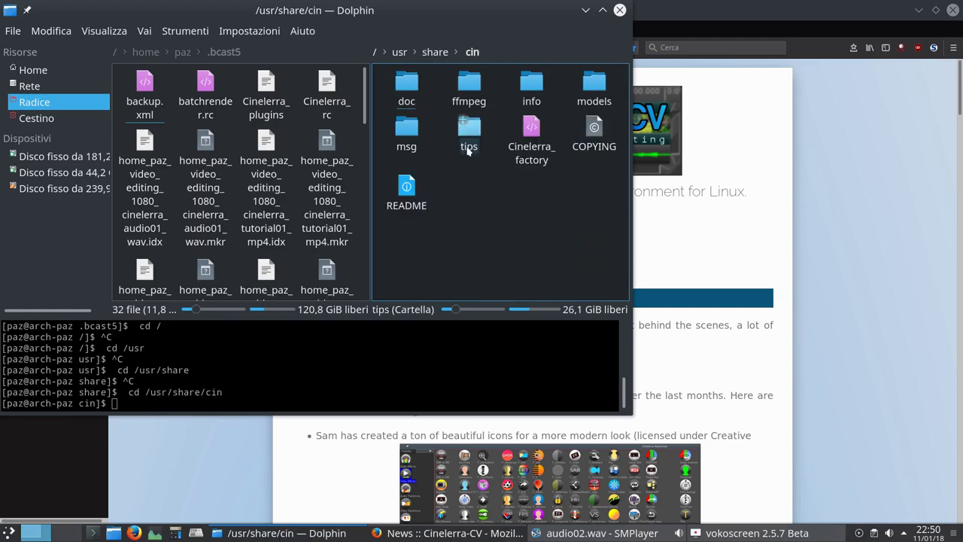
Step: Close the file manager and the browser, and launch Cinelerra (cin) from the recent applications
left_click(620, 11)
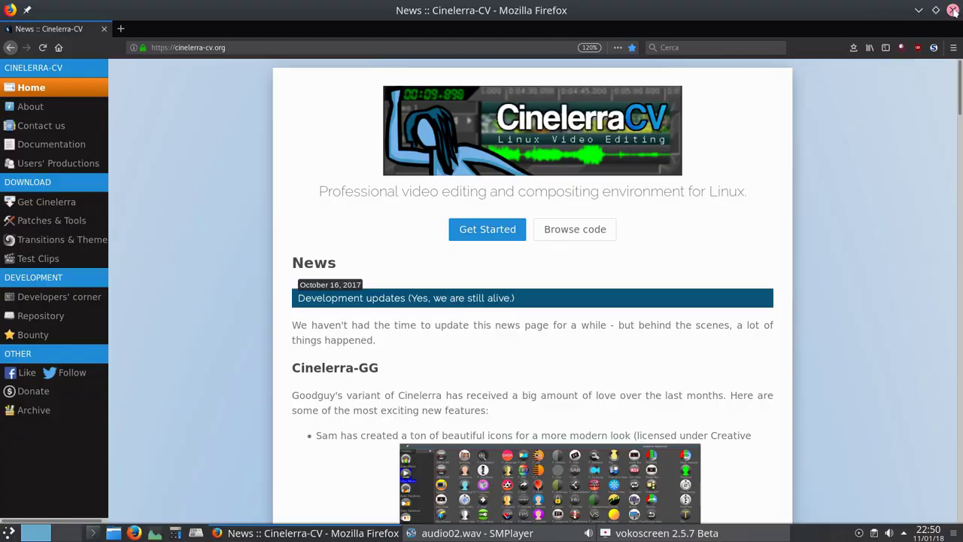
left_click(952, 10)
left_click(9, 531)
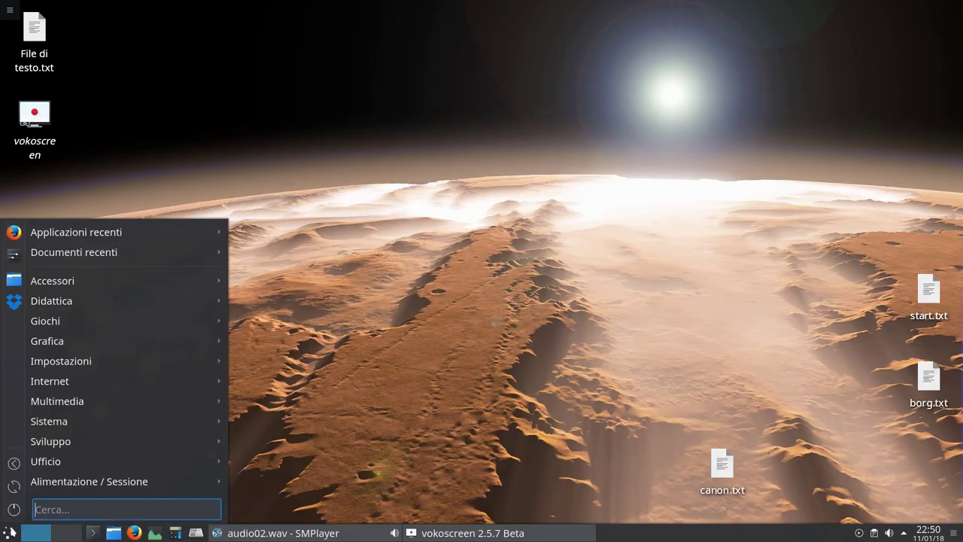
mouse_move(142, 225)
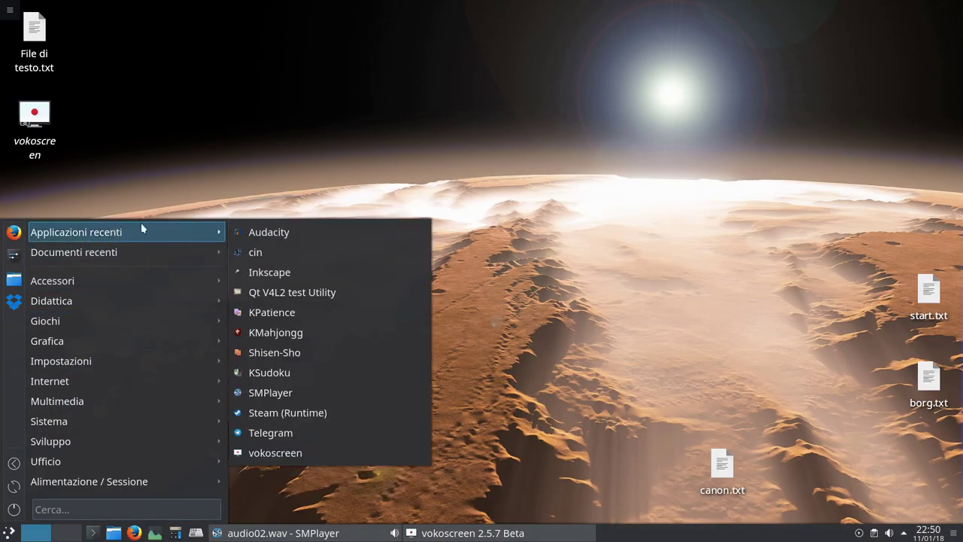
left_click(244, 251)
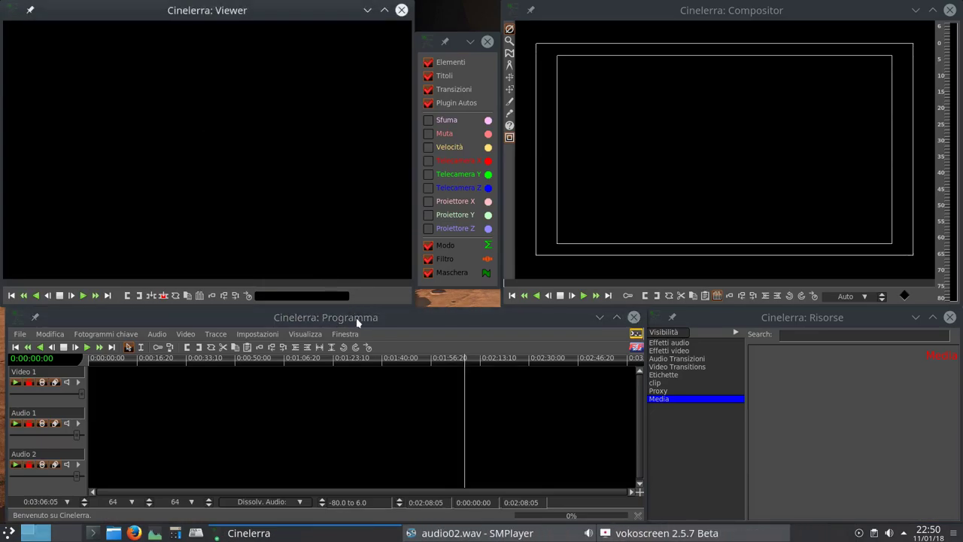
Step: Shift the Programma and Compositor windows slightly, and maximize and restore each of them
mouse_move(357, 317)
left_mouse_down()
mouse_move(339, 255)
mouse_move(360, 269)
mouse_move(348, 287)
mouse_move(358, 319)
left_mouse_up()
mouse_move(655, 13)
left_mouse_down()
mouse_move(630, 24)
mouse_move(625, 43)
mouse_move(641, 4)
mouse_move(658, 9)
left_mouse_up()
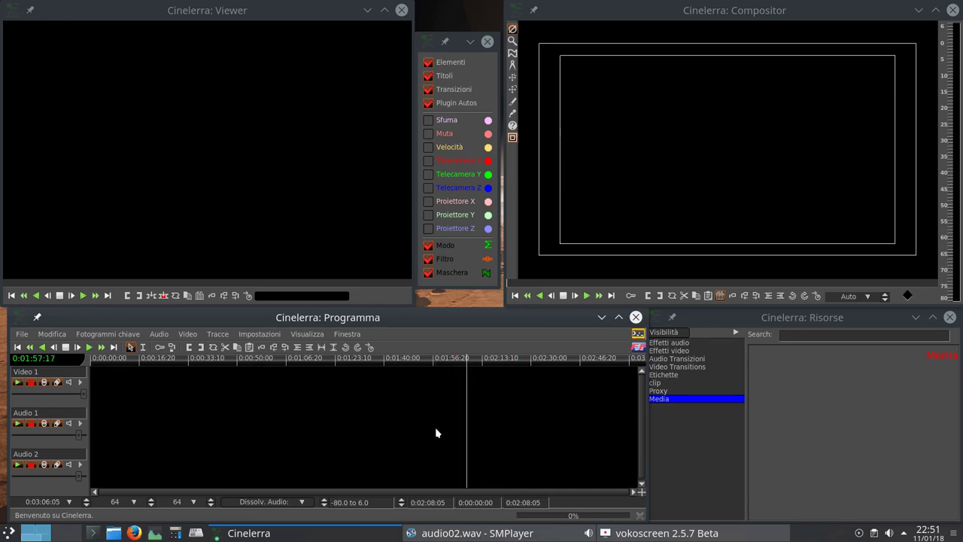
left_click(618, 317)
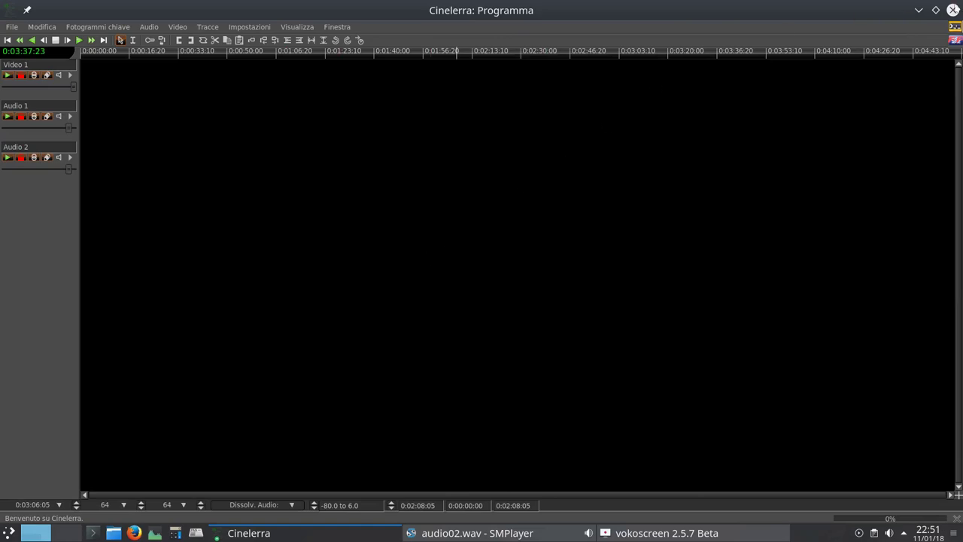
left_click(935, 9)
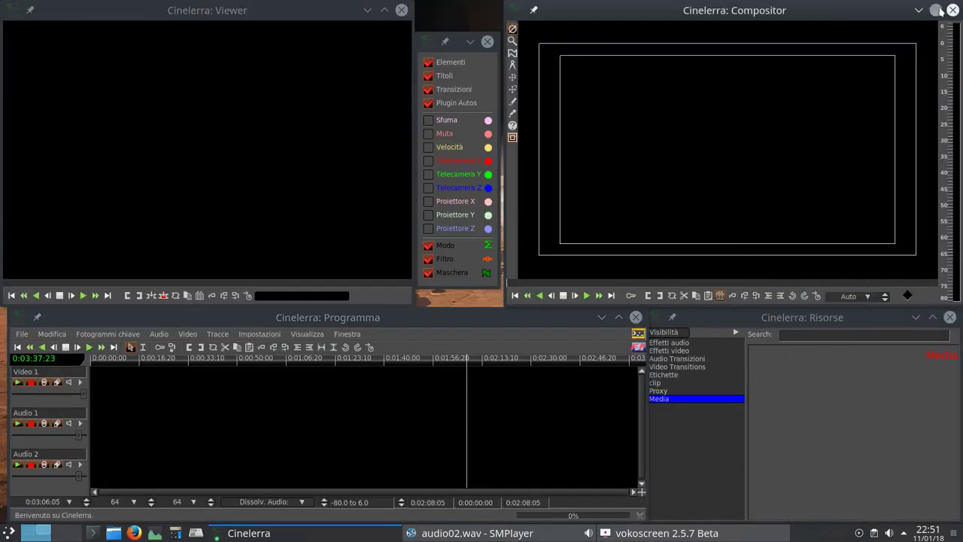
left_click(935, 10)
left_click(936, 10)
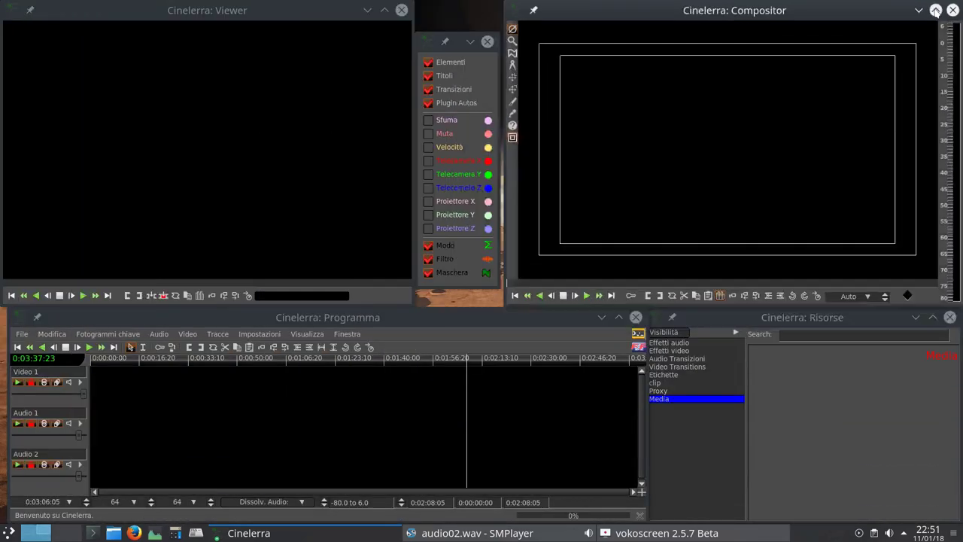
left_click(355, 135)
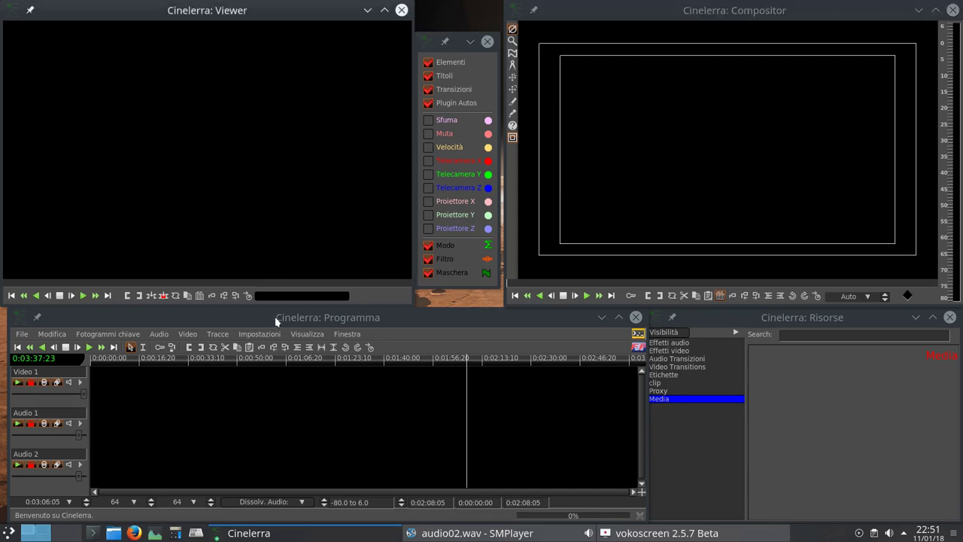
Step: Reset the Cinelerra windows to their default positions with Posizioni Predefinite
left_click(286, 343)
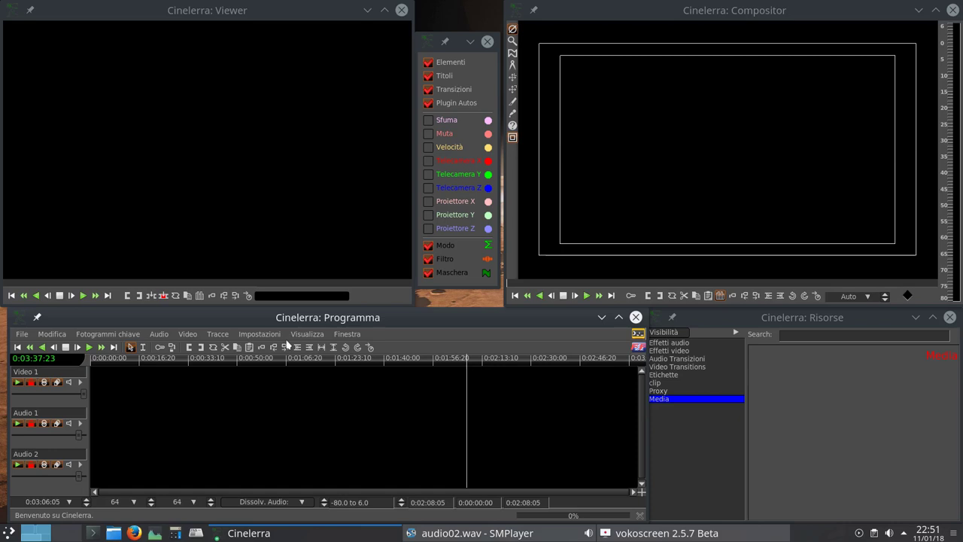
left_click(357, 339)
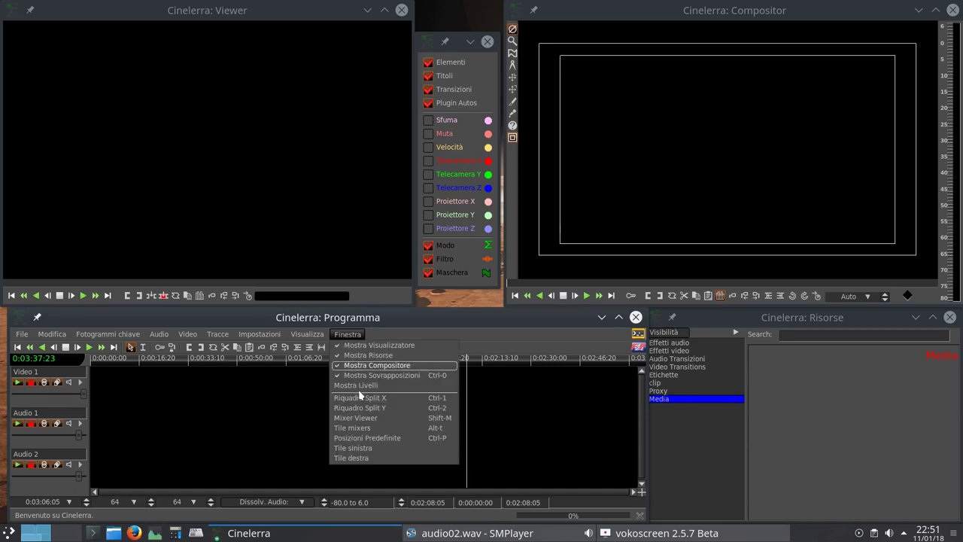
left_click(407, 439)
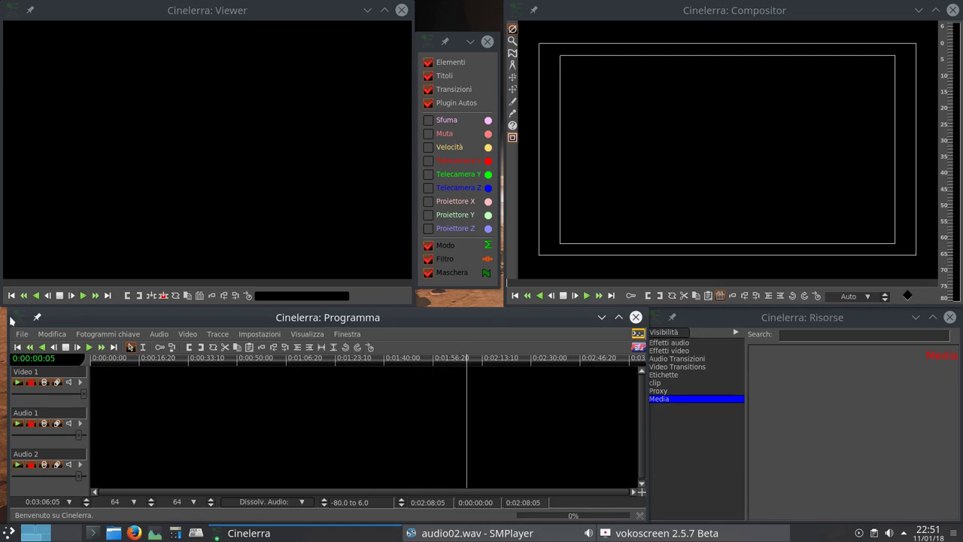
left_click(101, 161)
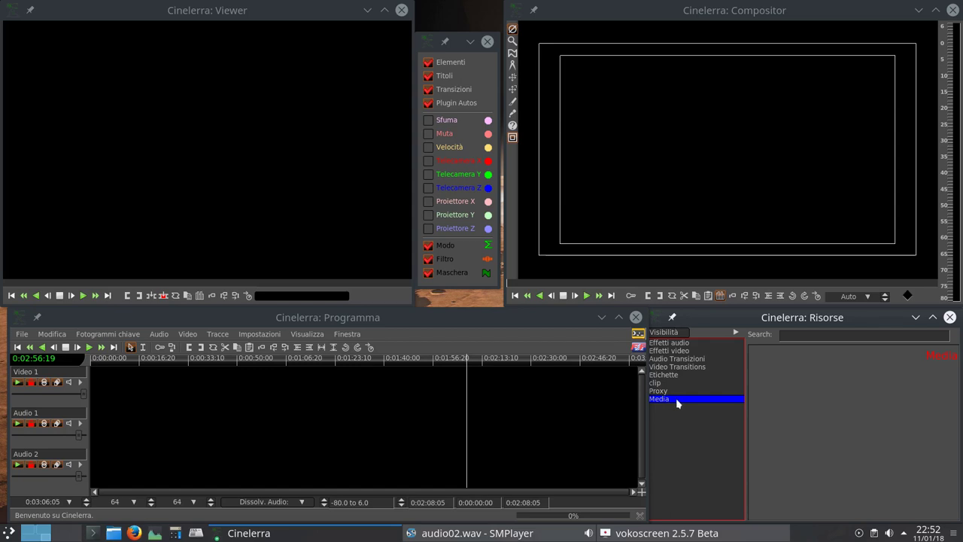
Step: Browse the Video Transitions, Audio Transizioni, Effetti video and Effetti audio categories in the Risorse window, and return to Media
left_click(683, 367)
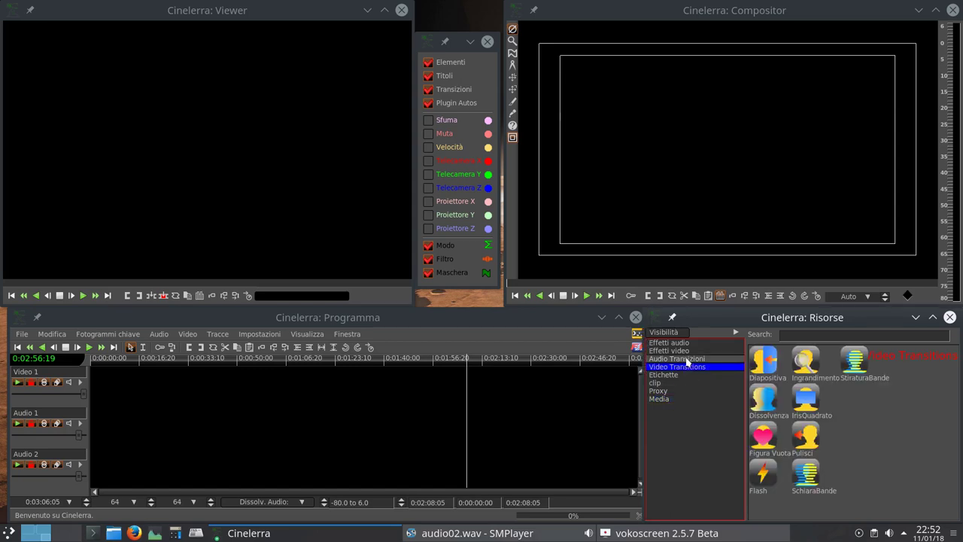
left_click(683, 359)
left_click(683, 350)
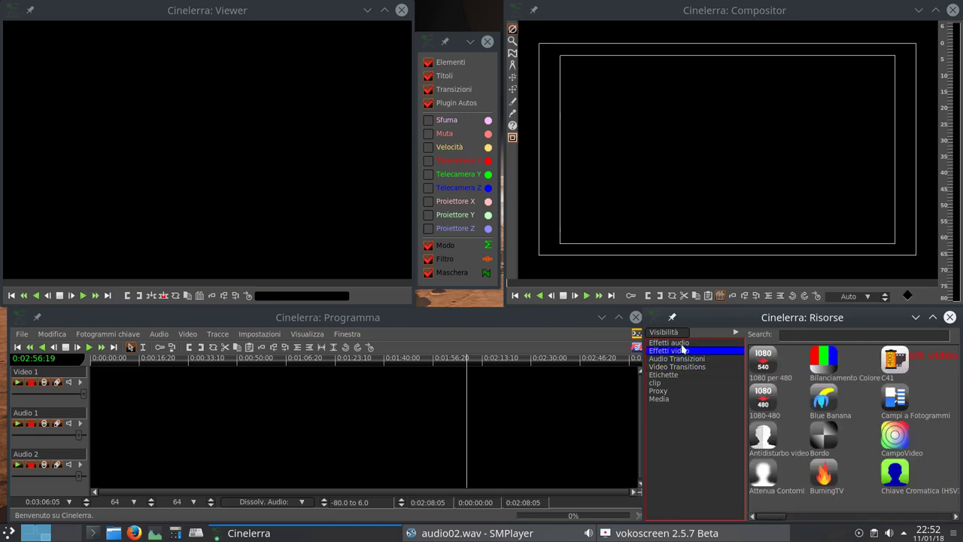
left_click(682, 343)
left_click(659, 399)
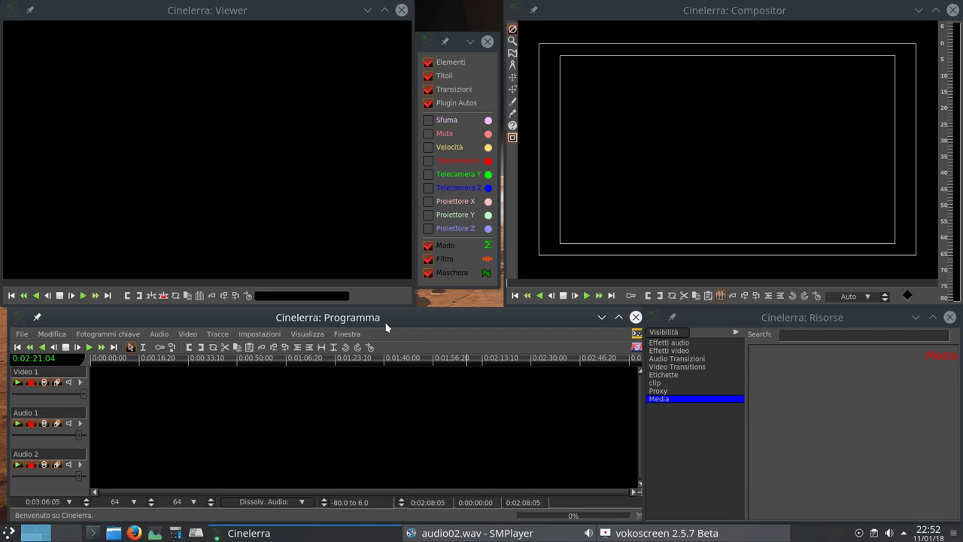
Step: Load the recent project prova1.xml and look over its video and audio tracks
left_click(19, 337)
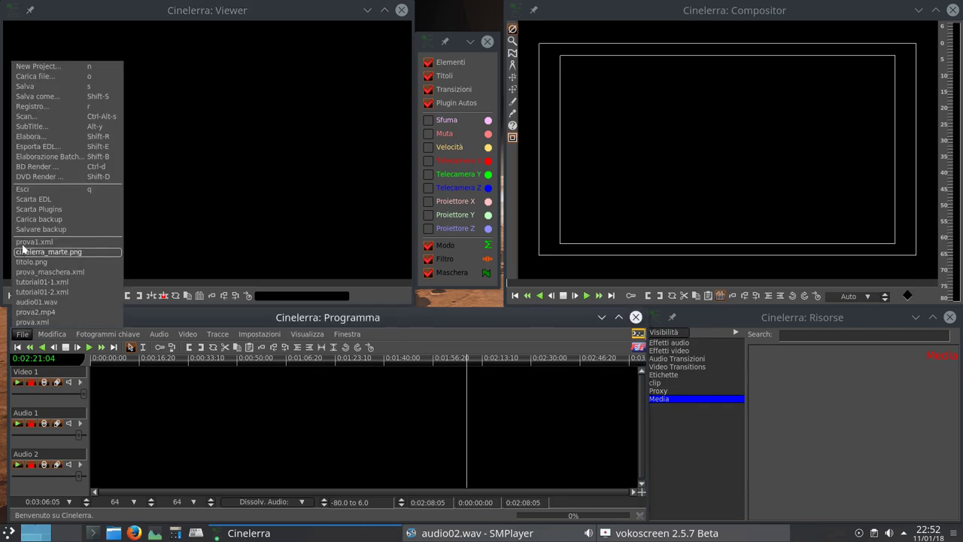
left_click(30, 249)
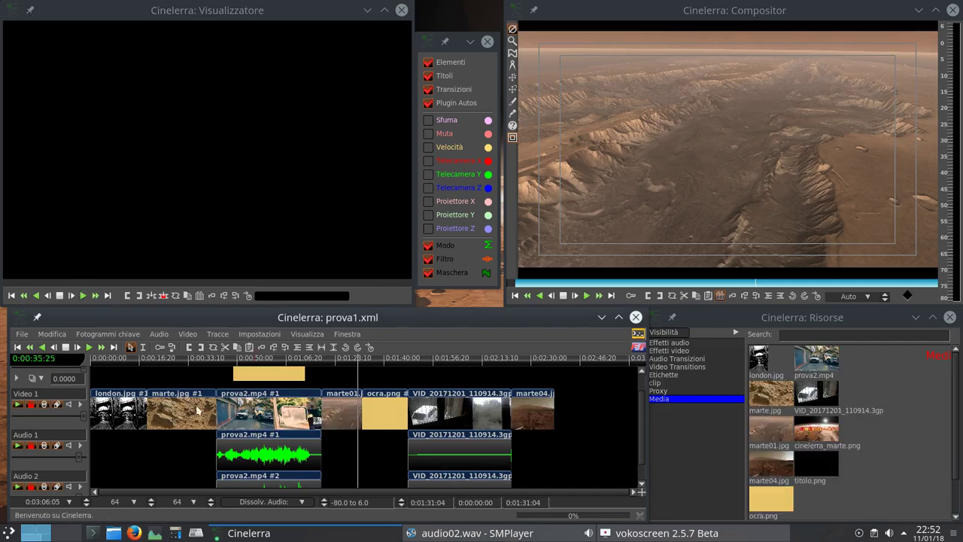
scroll(202, 412, "down", 1)
scroll(220, 418, "up", 2)
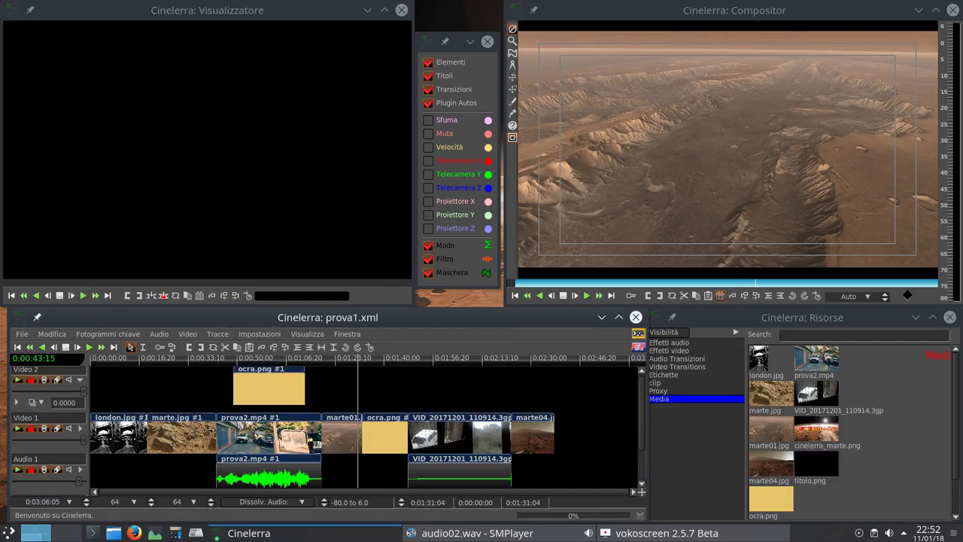
scroll(210, 424, "down", 1)
scroll(209, 424, "down", 2)
scroll(220, 425, "up", 2)
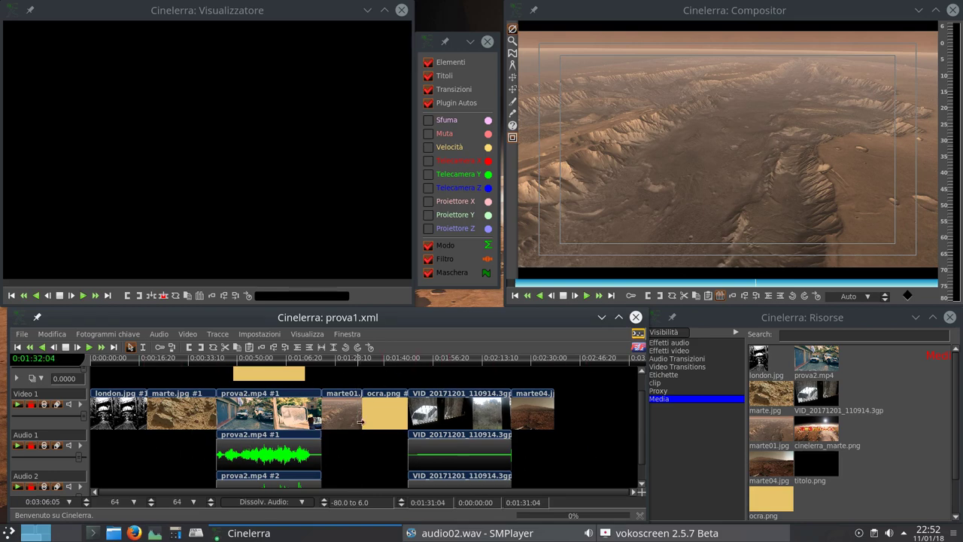
Step: Preview the marte01.jpg, marte.jpg, london.jpg, marte04.jpg and VID_20171201_110914.3gp clips in the Compositor by moving the timeline insertion point over them
left_click(331, 365)
left_click(191, 366)
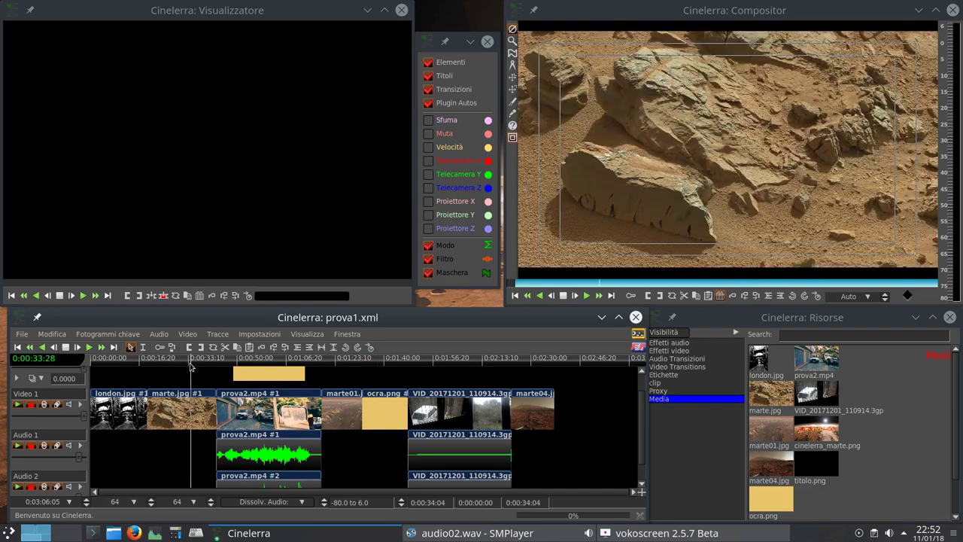
left_click(129, 365)
left_click(535, 365)
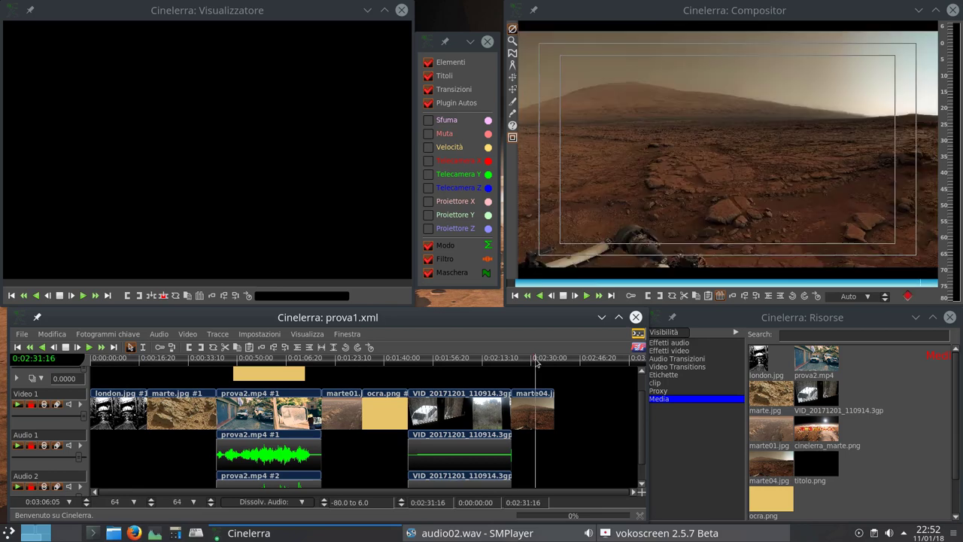
left_click(465, 366)
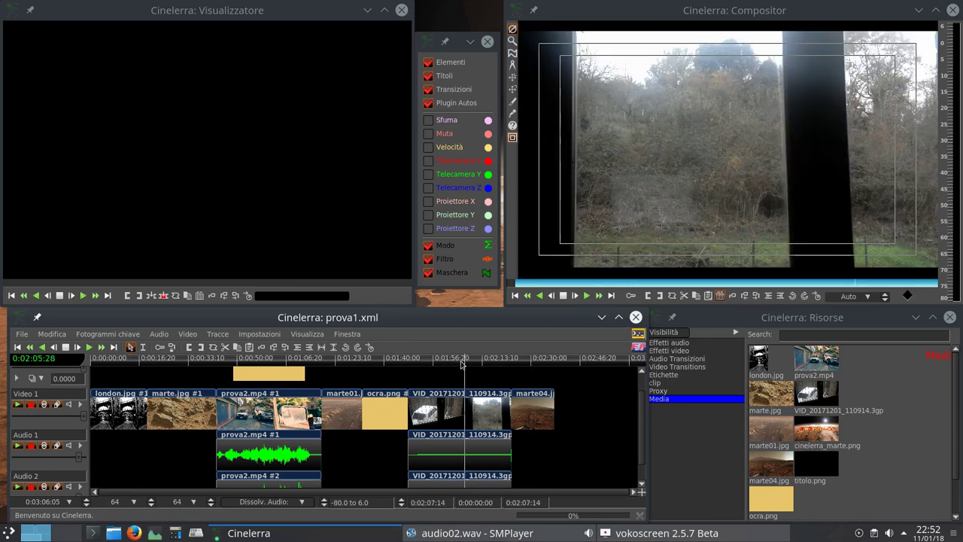
mouse_move(462, 364)
left_mouse_down()
mouse_move(331, 364)
mouse_move(523, 374)
mouse_move(464, 367)
left_mouse_up()
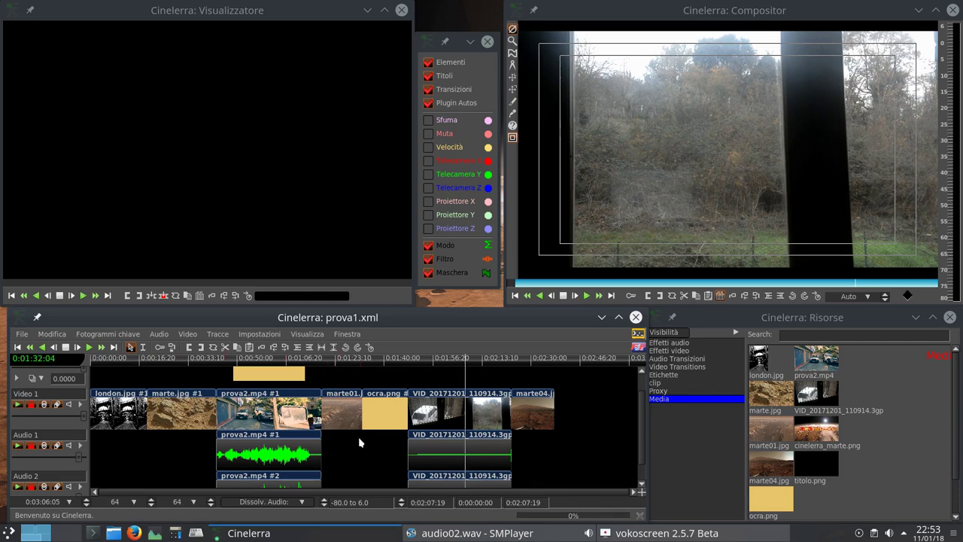
Step: Place the timeline insertion point on the marte01.jpg clip at 0:01:27:26
scroll(361, 441, "up", 2)
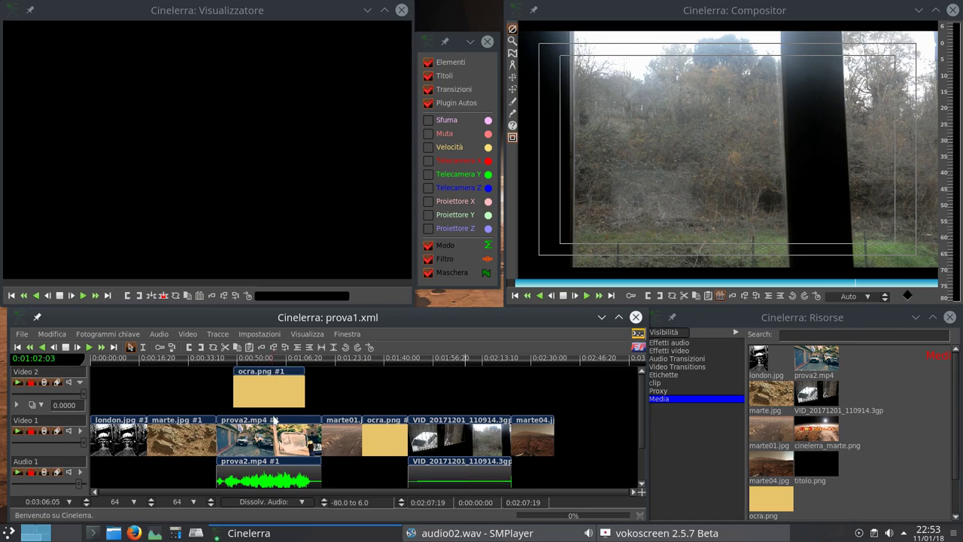
scroll(284, 458, "down", 2)
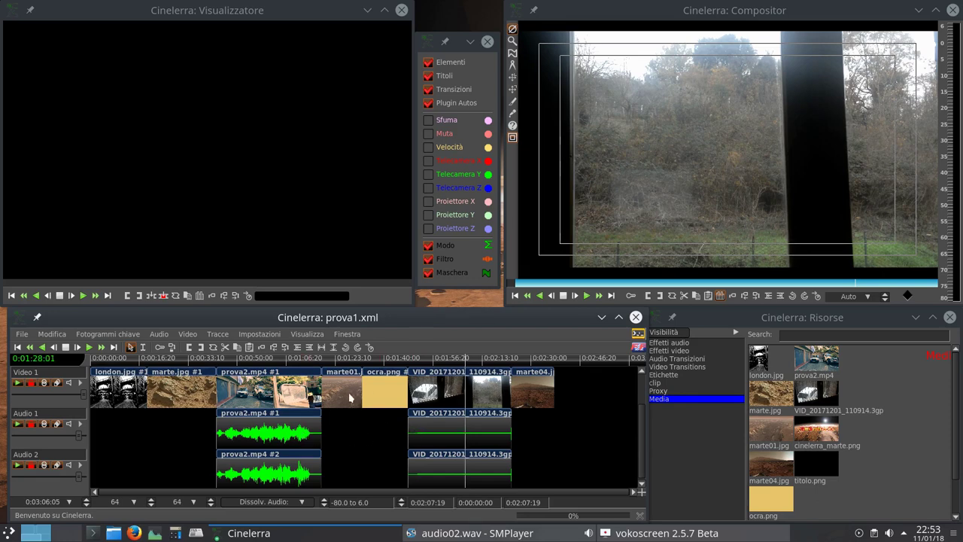
left_click(348, 358)
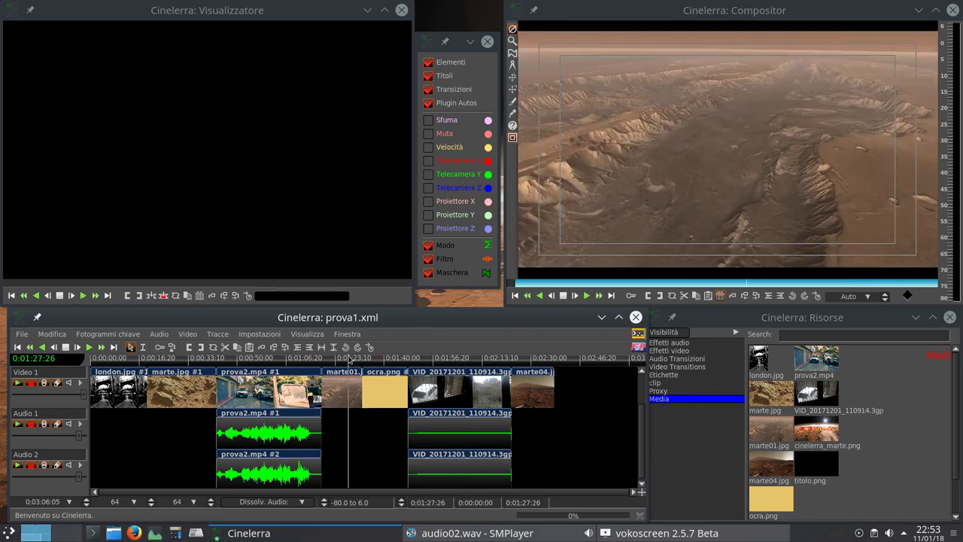
Step: Preview the prova2.mp4, marte.jpg, london.jpg and marte04.jpg clips in the Compositor by placing the timeline insertion point on each
left_click(290, 361)
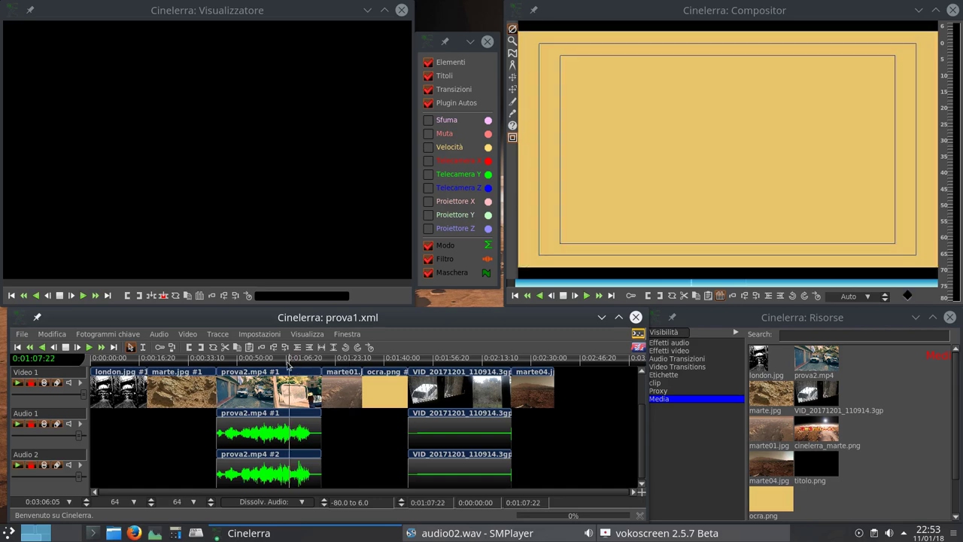
left_click(197, 361)
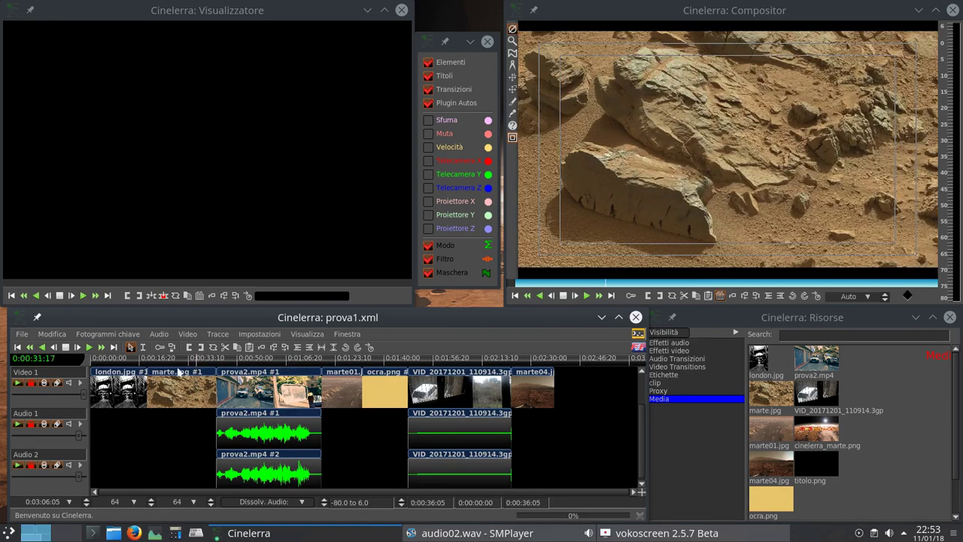
left_click(122, 364)
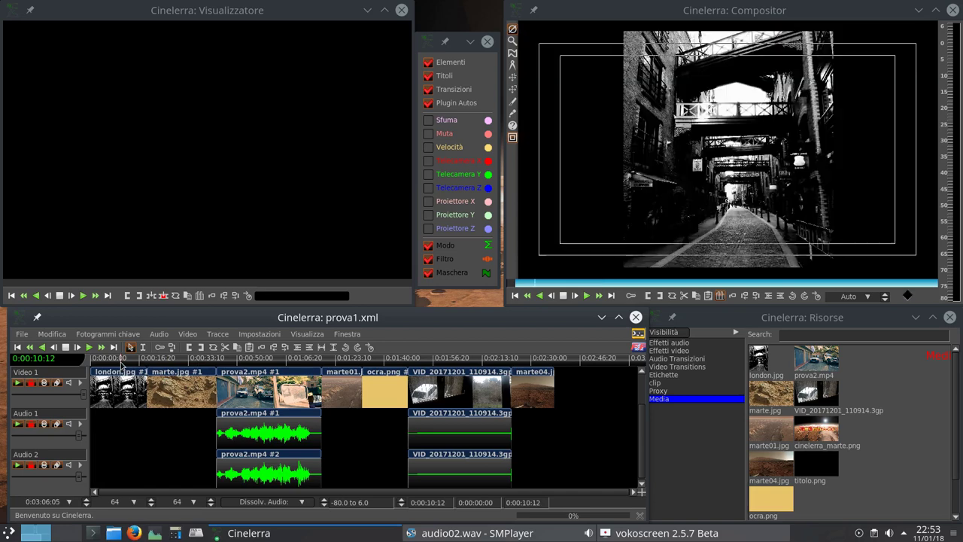
left_click(534, 361)
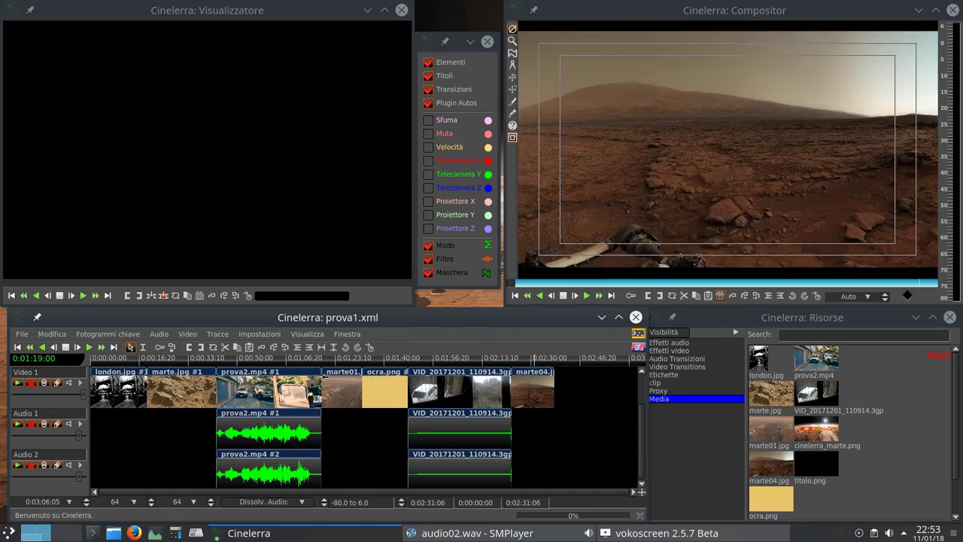
scroll(475, 457, "up", 1)
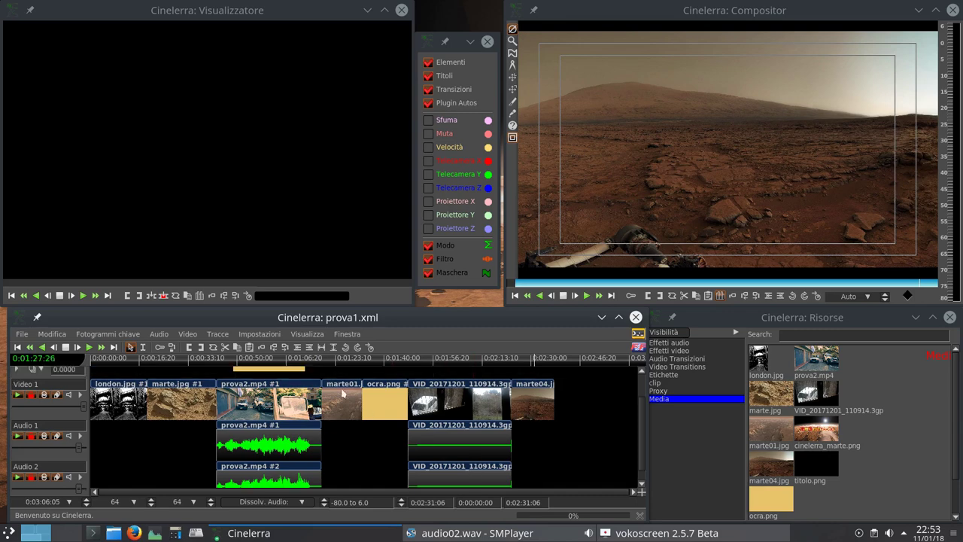
Step: Compare the end of prova2.mp4 with marte.jpg in the Compositor by placing the insertion point at 0:01:15:18, 0:00:33:03 and 0:01:15:28
left_click(313, 362)
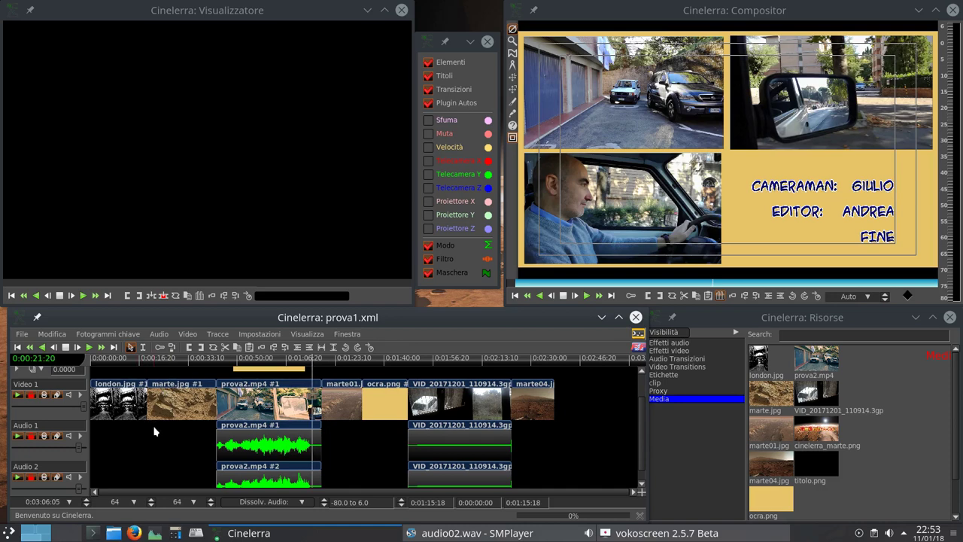
left_click(313, 361)
left_click_drag(313, 361, 188, 357)
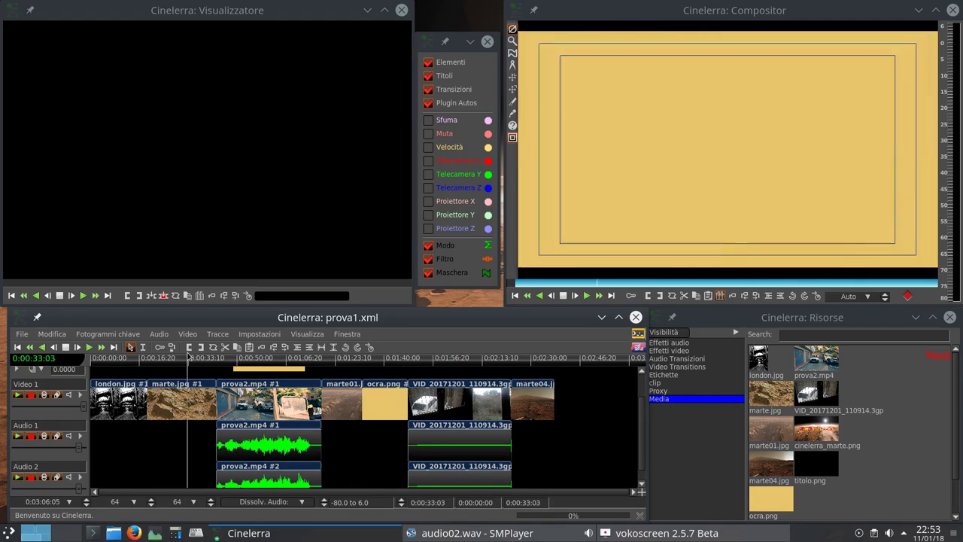
left_click(131, 350)
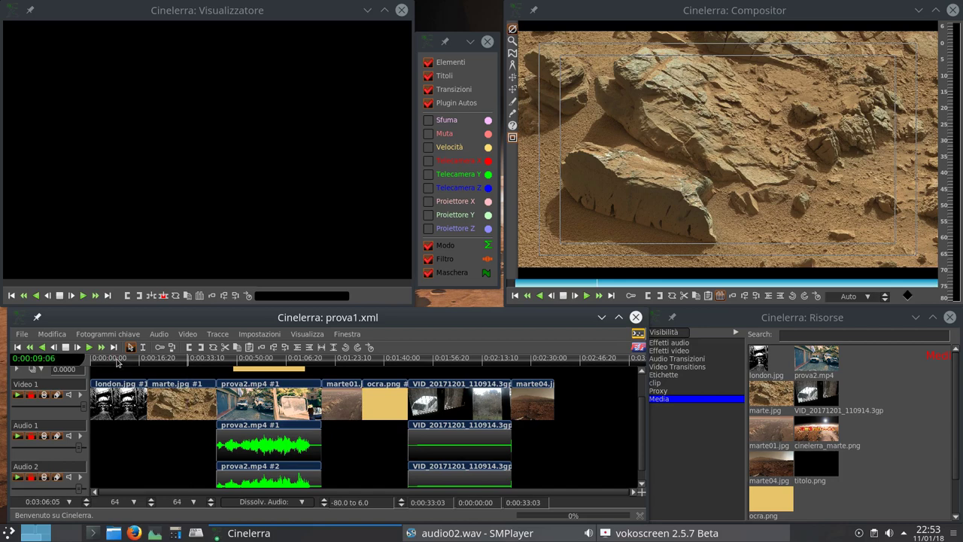
left_click_drag(121, 364, 308, 444)
key("space")
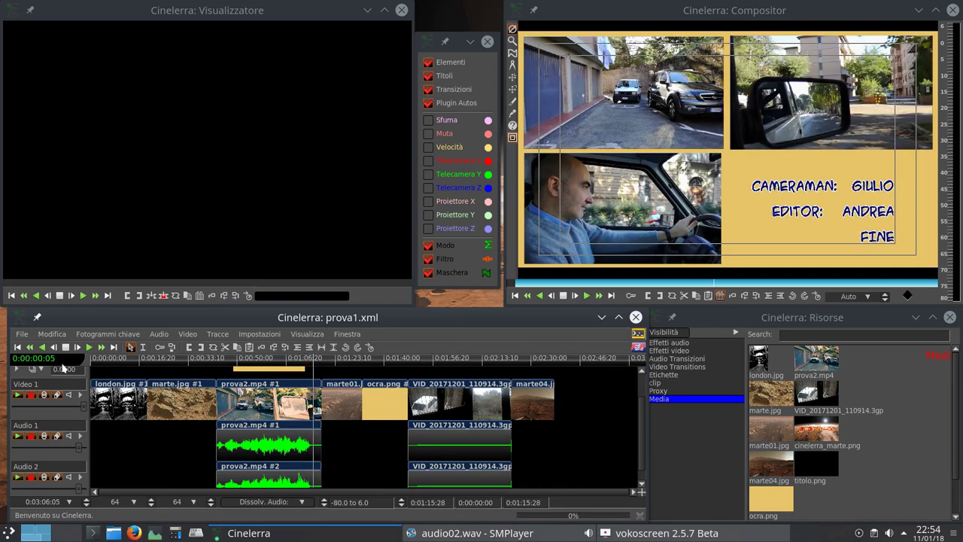
Step: Preview the clips from london.jpg through VID_20171201_110914.3gp in the Compositor, and return the insertion point to prova2.mp4 at 0:01:16:08
left_click(104, 361)
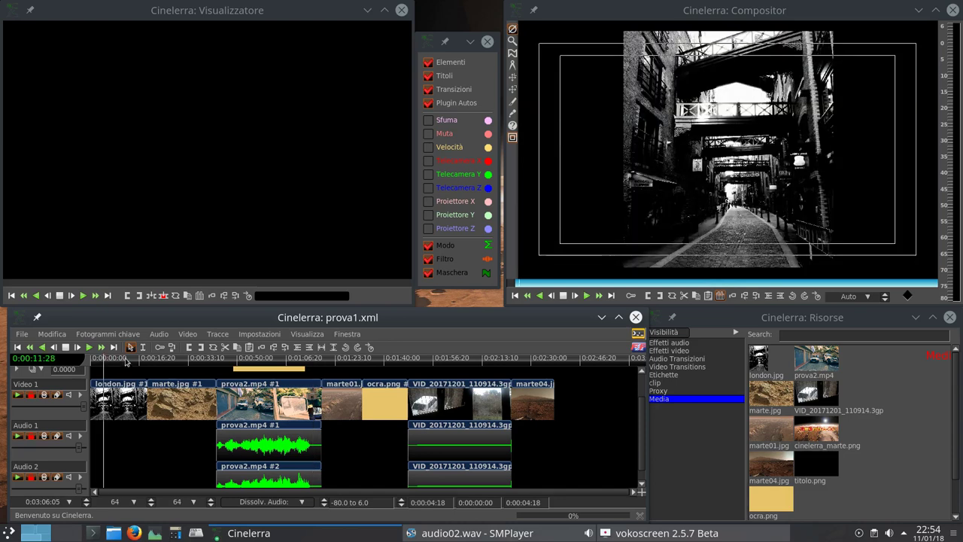
left_click(130, 361)
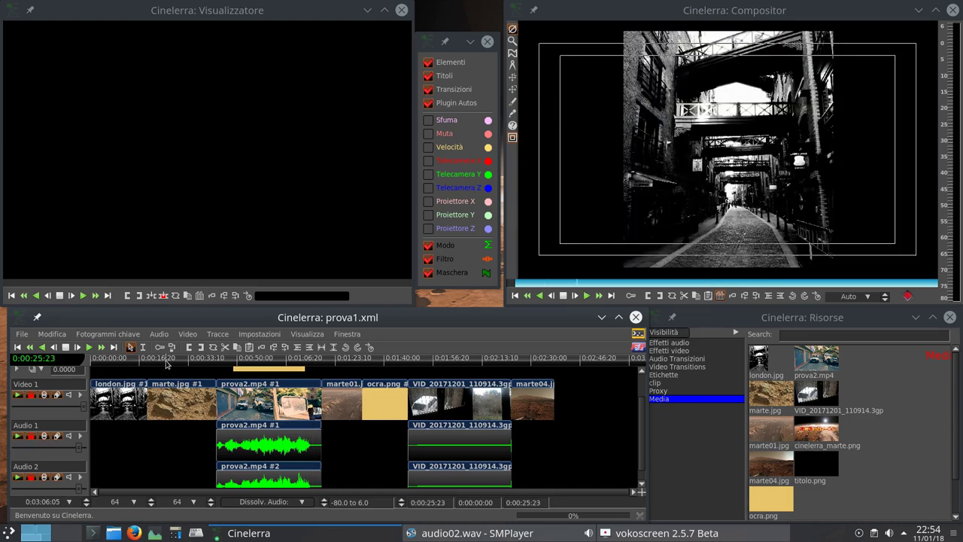
left_click(166, 362)
left_click(210, 361)
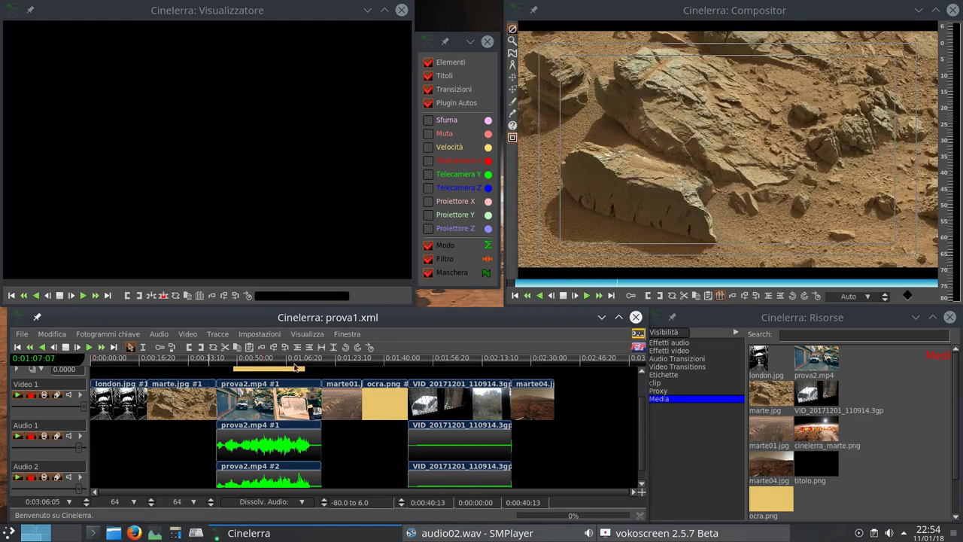
left_click(335, 361)
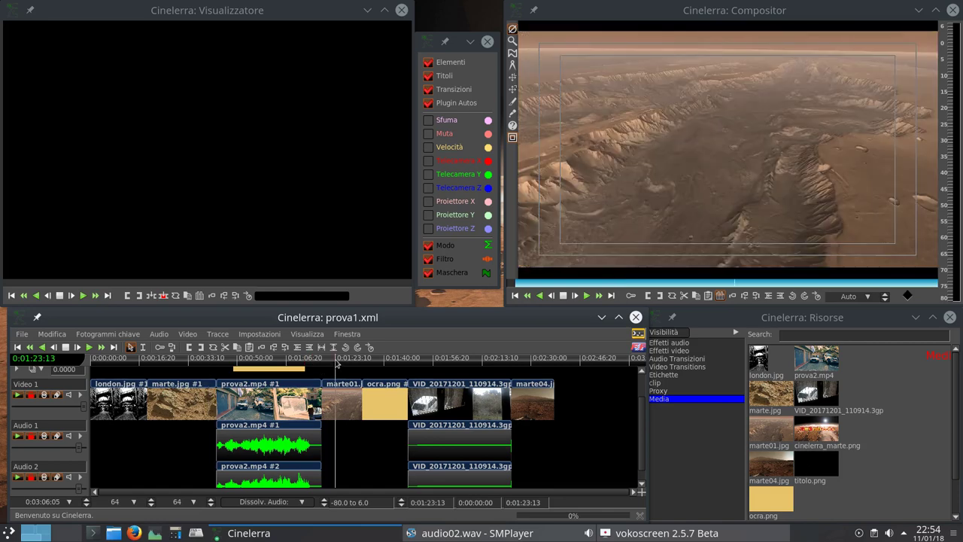
left_click(378, 367)
left_click(452, 364)
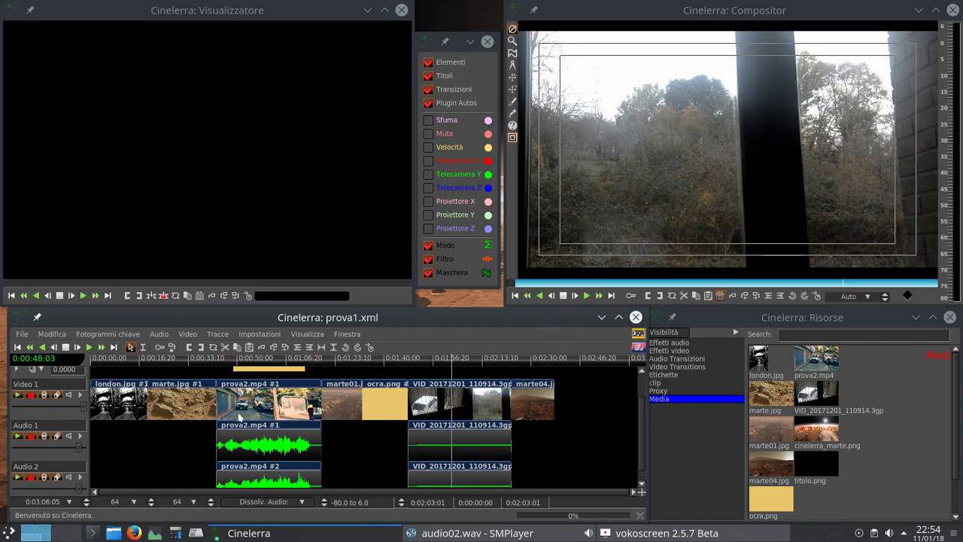
left_click(314, 363)
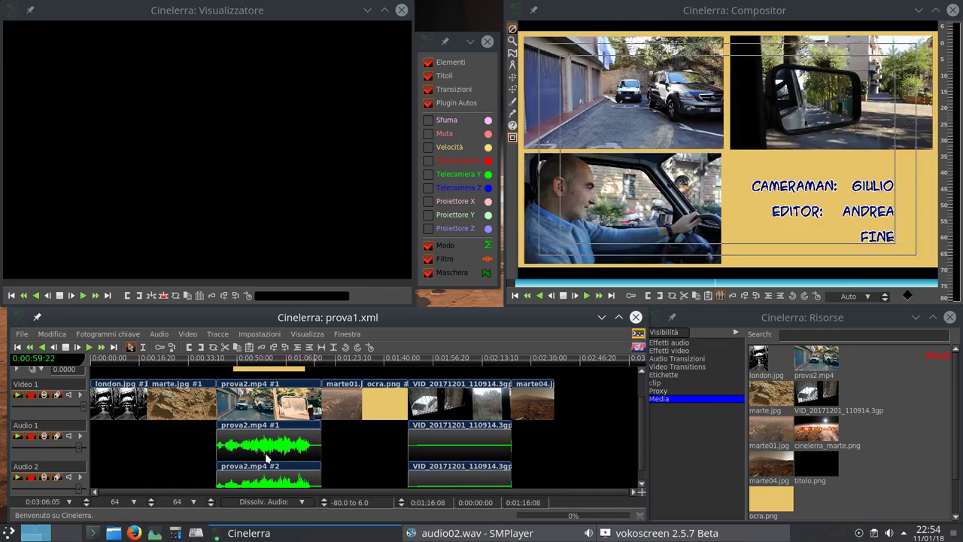
Step: Maximize the timeline window and play the project in reverse from the prova2.mp4 clip, stopping at 0:01:08:02
left_click(618, 317)
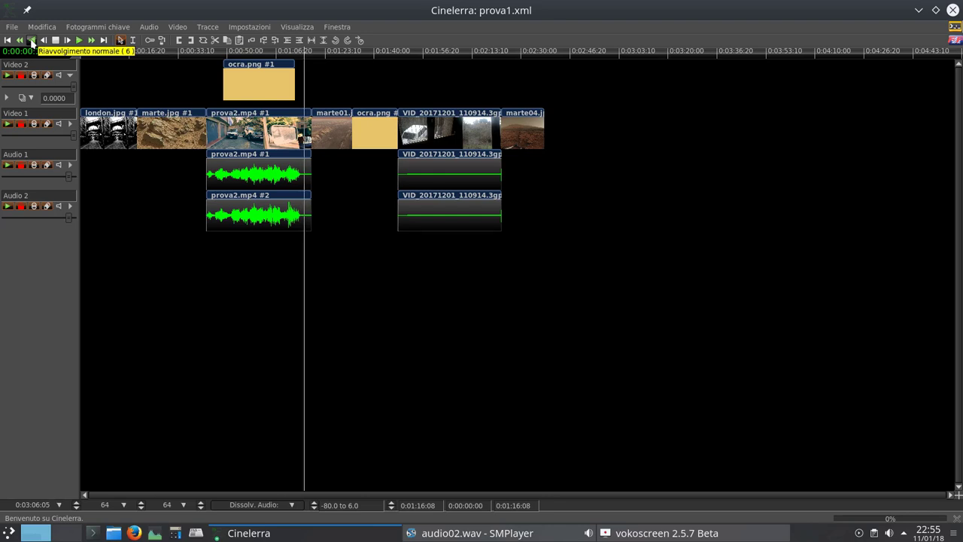
left_click(31, 41)
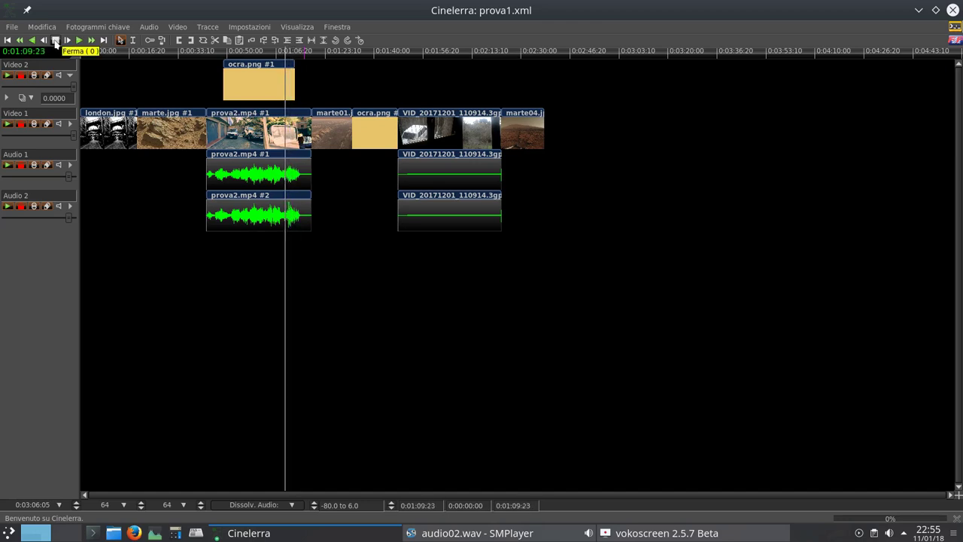
left_click(55, 42)
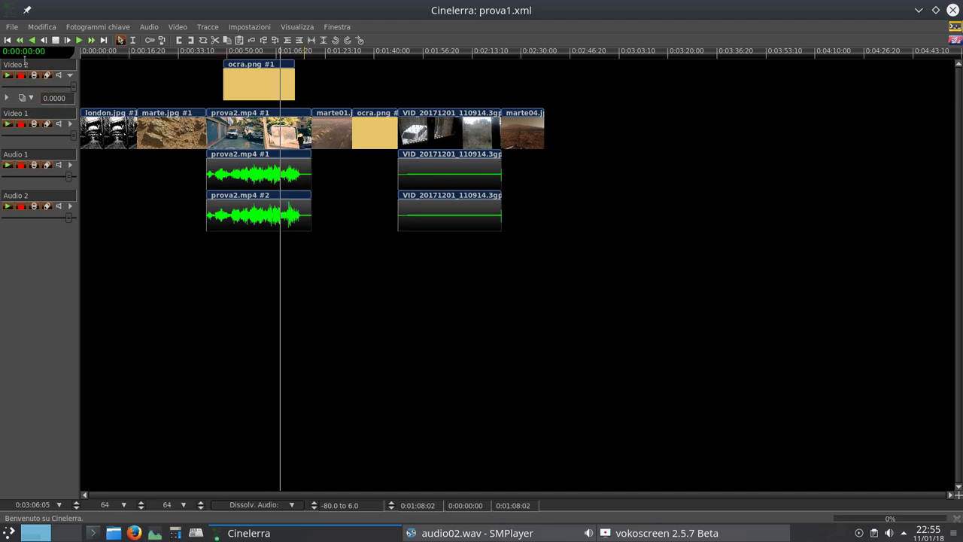
Step: Look over the Video 1 track's controls and expand the track to show its additional options
left_click(23, 155)
left_click(21, 125)
left_click(21, 126)
left_click(21, 127)
left_click(48, 116)
mouse_move(509, 112)
left_mouse_down()
mouse_move(522, 119)
mouse_move(503, 113)
left_mouse_up()
left_click(21, 123)
left_click(20, 123)
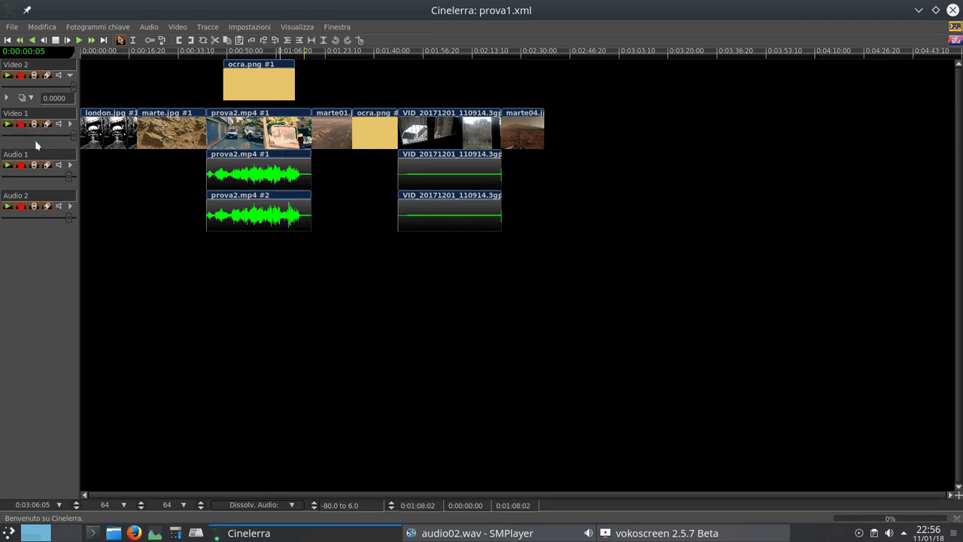
left_click(70, 125)
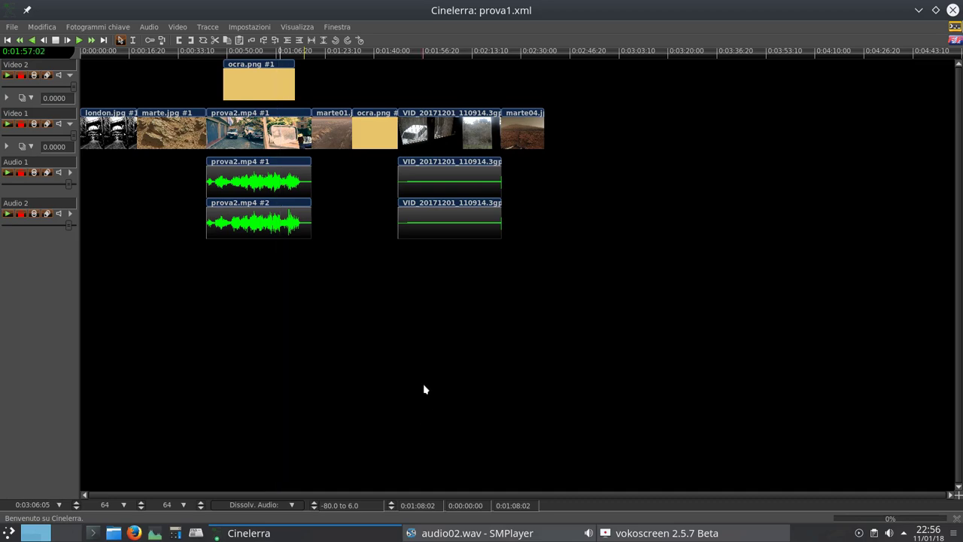
Step: Zoom the timeline in to a 0:00:46:16 time range and look along its clips in both directions
scroll(423, 389, "down", 3)
scroll(426, 383, "up", 6)
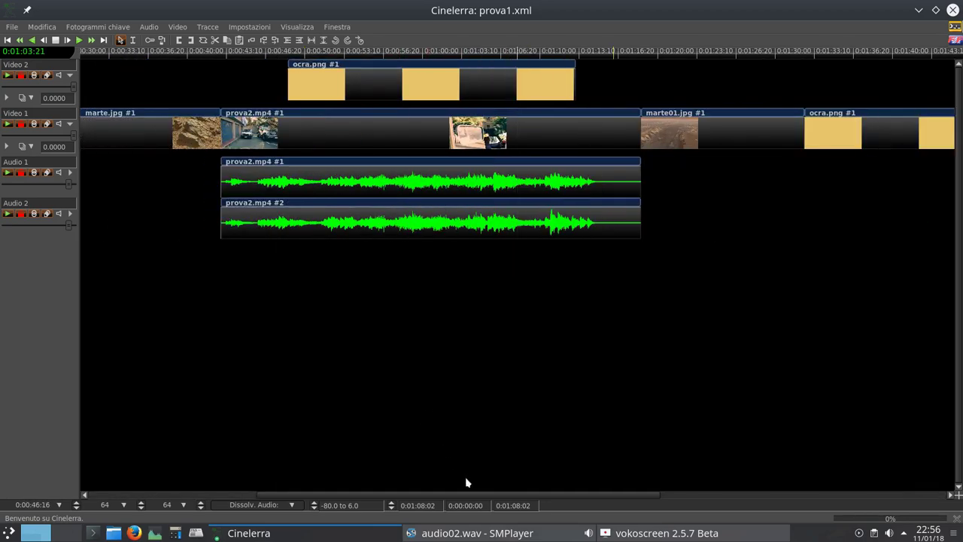
left_click_drag(458, 497, 591, 504)
scroll(527, 381, "right", 2)
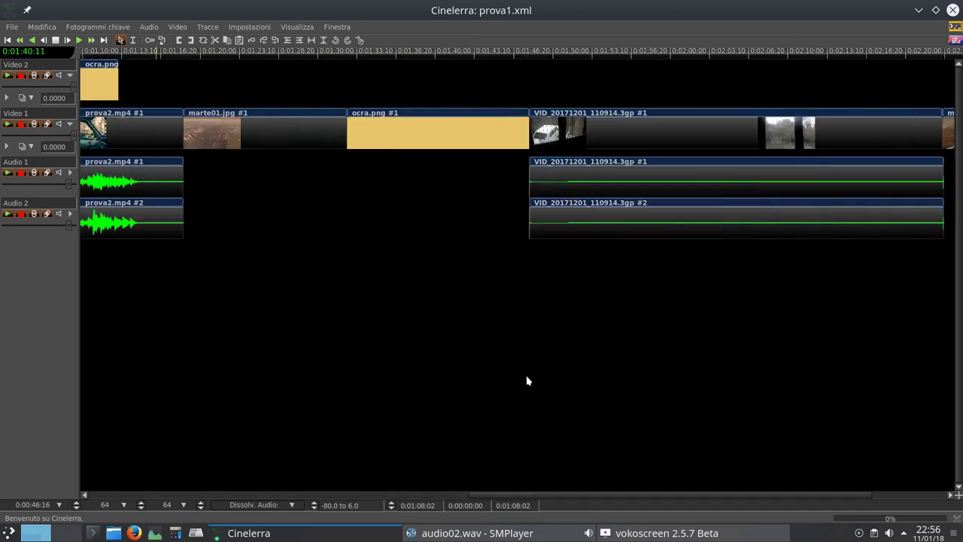
scroll(527, 380, "left", 5)
scroll(526, 379, "left", 2)
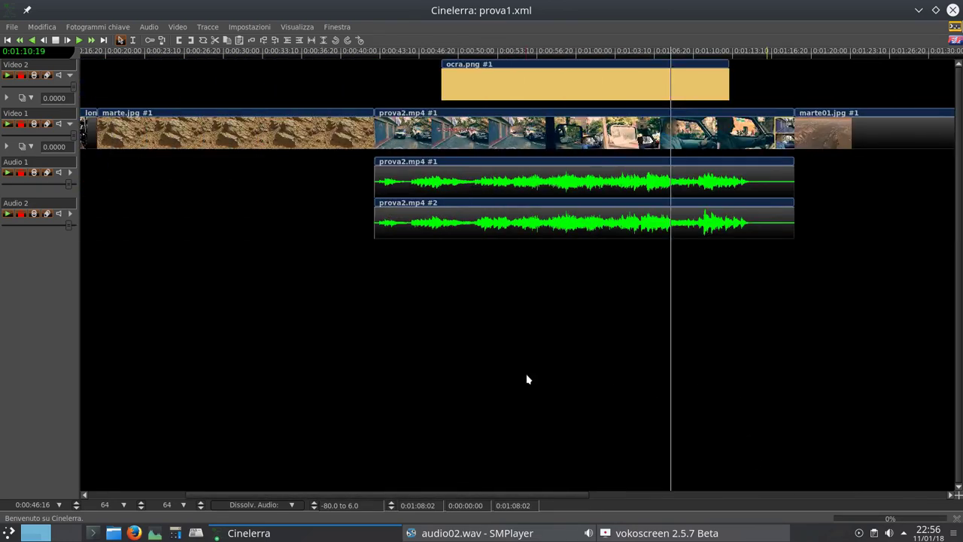
scroll(527, 380, "right", 2)
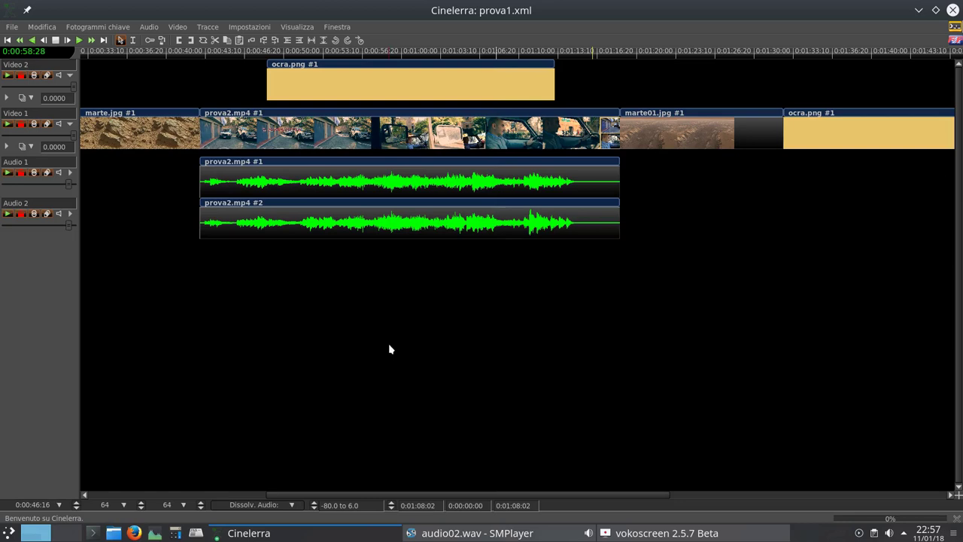
Step: Divide the timeline with Riquadro Split X, showing its beginning and end in separate panes, and add Riquadro Split Y
left_click(332, 30)
left_click(352, 92)
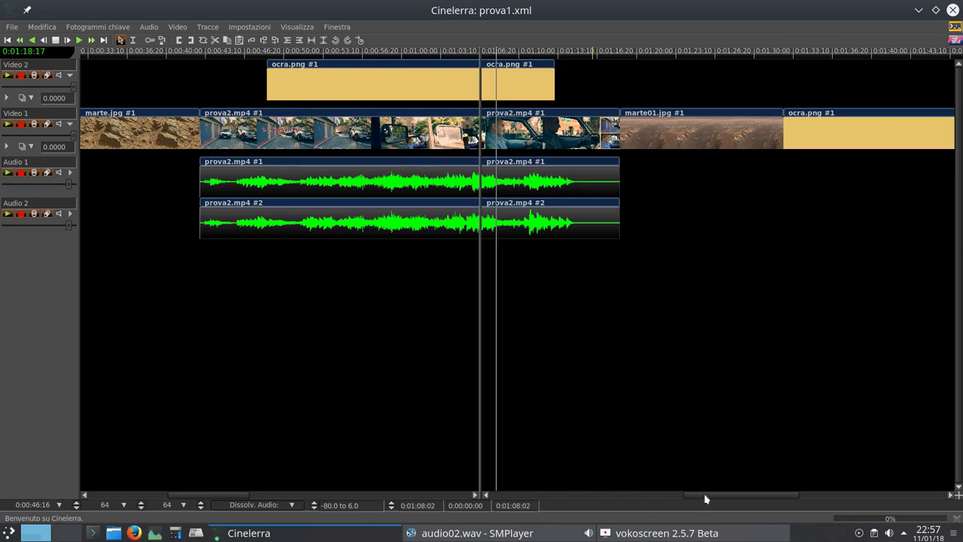
left_click_drag(705, 495, 888, 489)
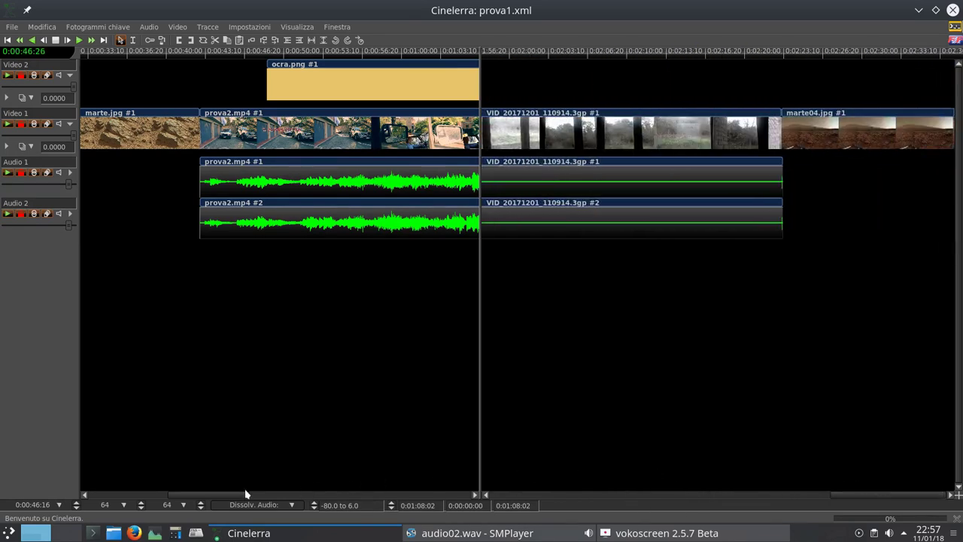
left_click_drag(245, 493, 78, 489)
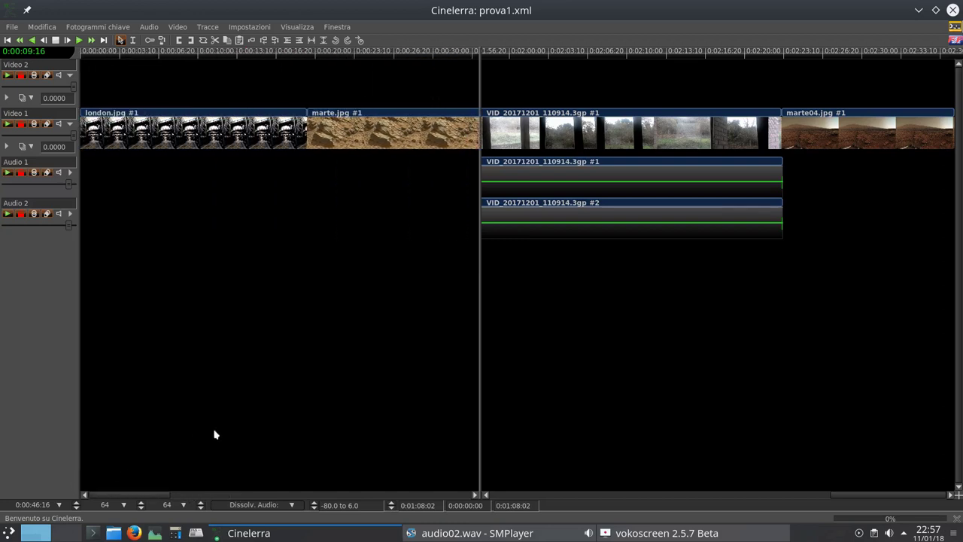
left_click(335, 27)
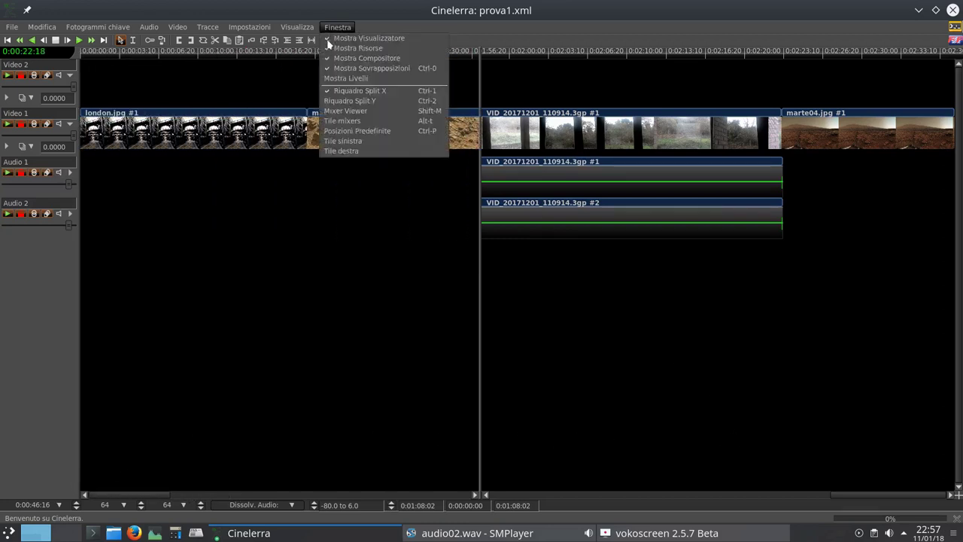
left_click(332, 101)
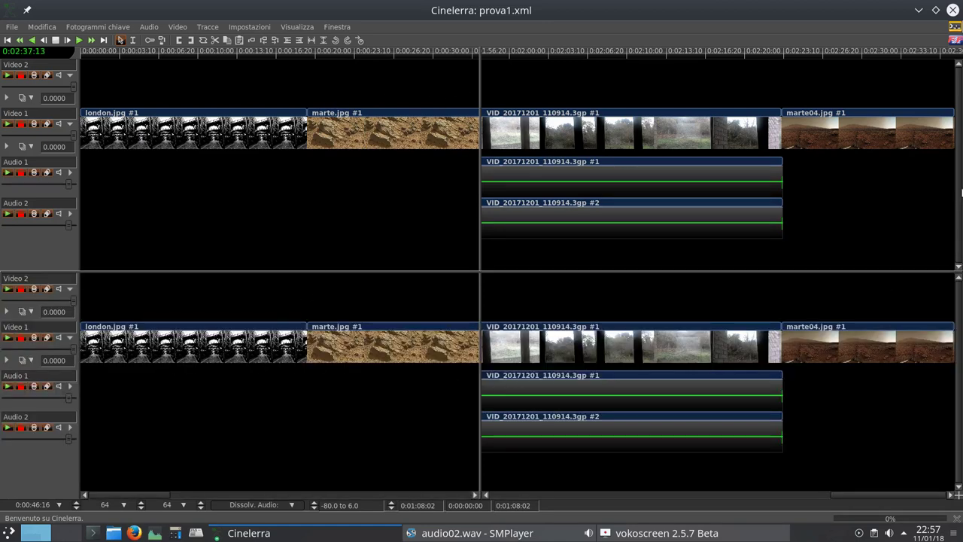
Step: Turn off Riquadro Split X and Riquadro Split Y to return the timeline to a single pane
left_click(337, 27)
left_click(337, 92)
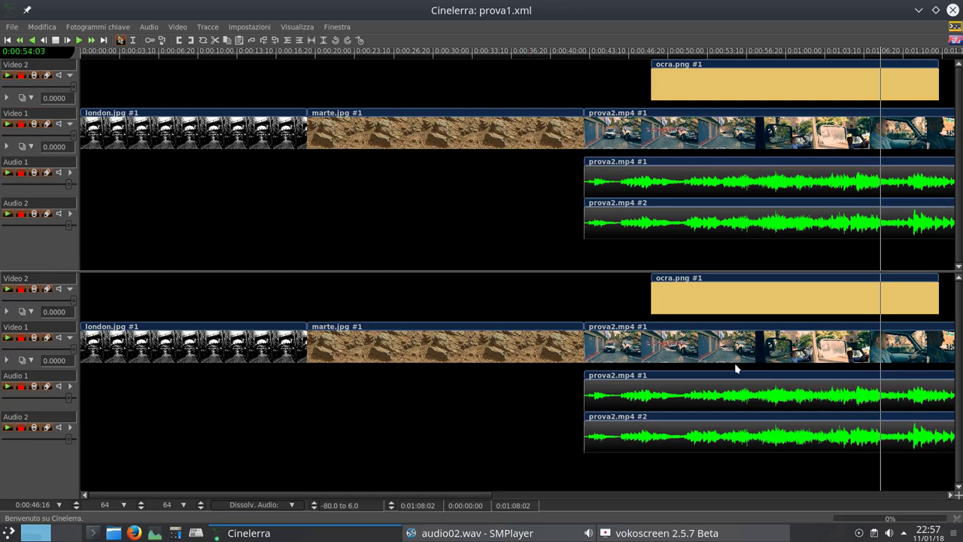
left_click(336, 28)
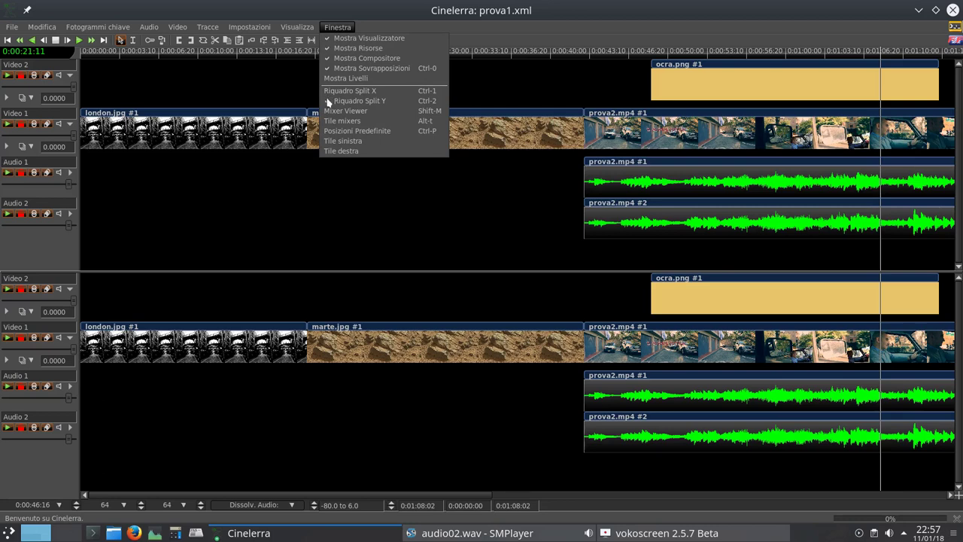
left_click(328, 103)
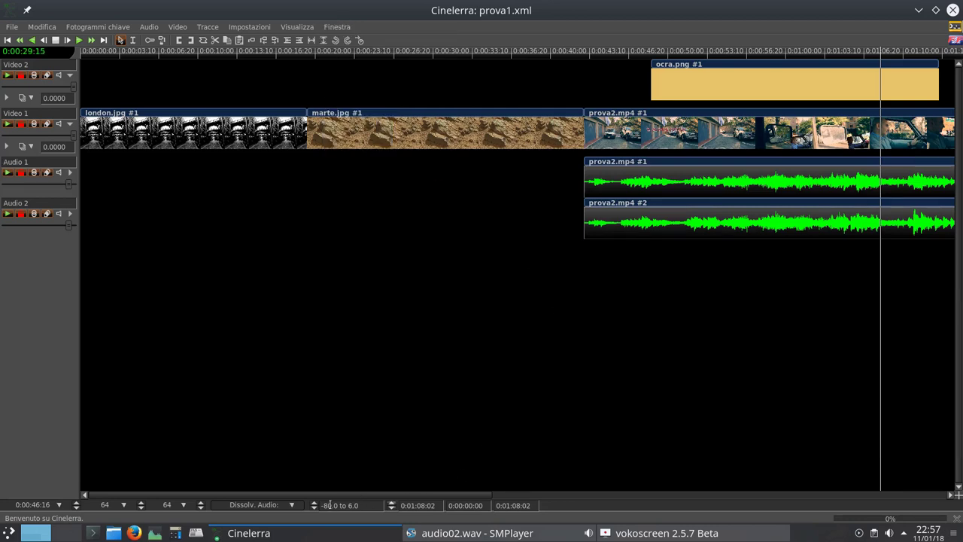
Step: Look further along the timeline's clips and widen its visible time range to 0:03:06:05
left_click_drag(334, 495, 440, 493)
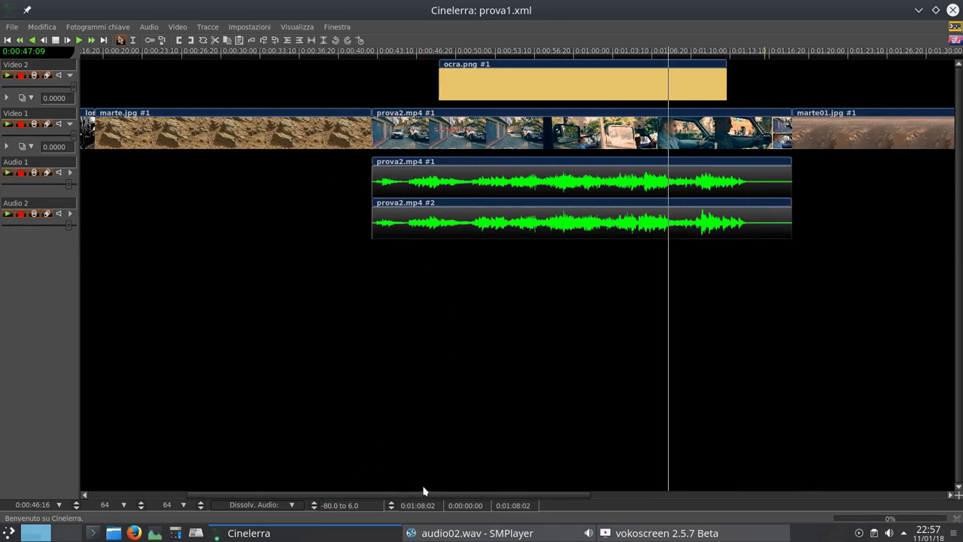
left_click(42, 505)
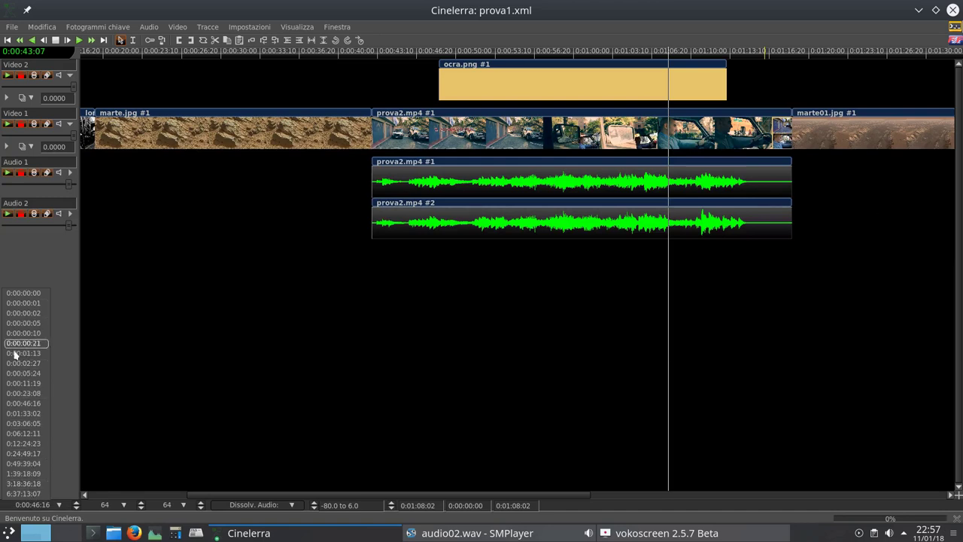
left_click(76, 505)
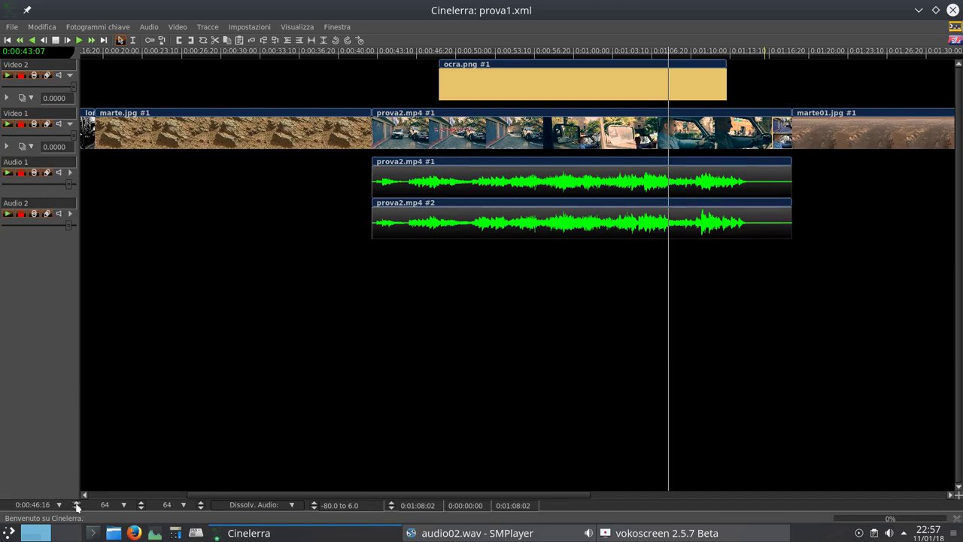
left_click(76, 506)
left_click(76, 505)
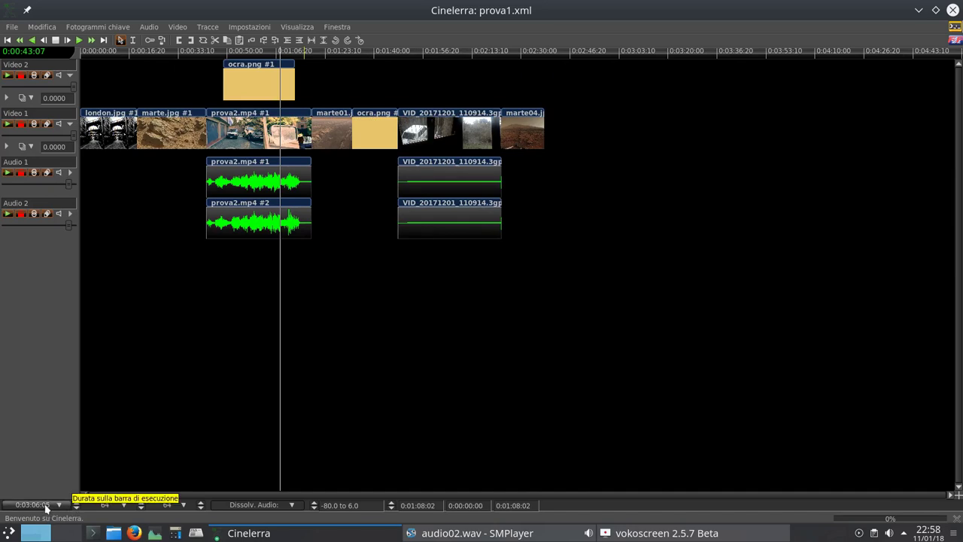
Step: Explore the timeline zoom at wider and narrower time ranges, including 0:01:33:02 and 0:00:46:16, and return to 0:03:06:05
scroll(45, 506, "down", 1)
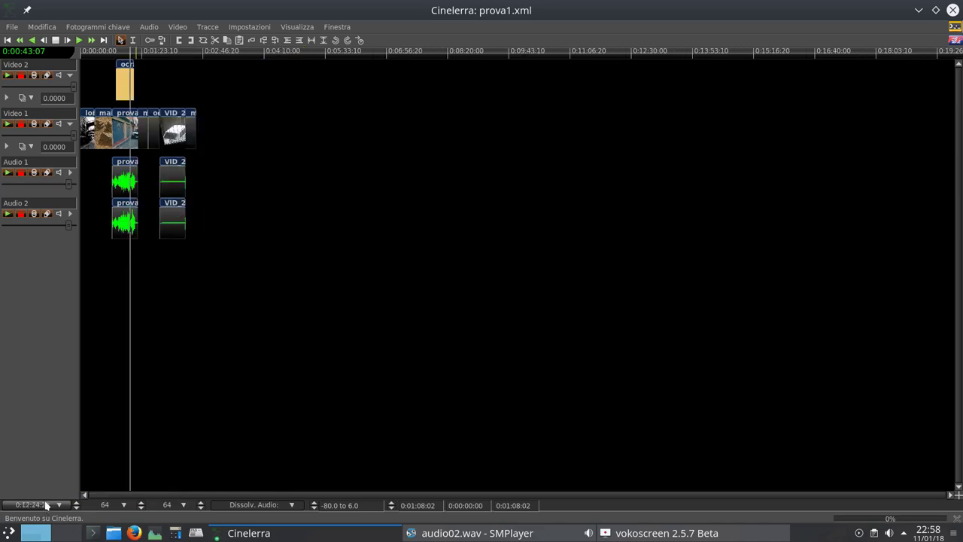
scroll(45, 506, "up", 2)
scroll(46, 505, "up", 1)
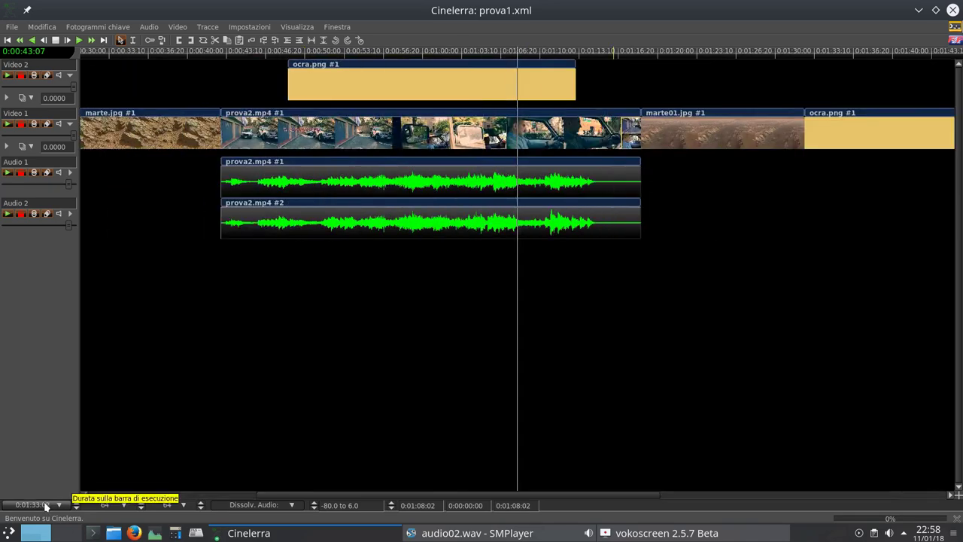
scroll(45, 505, "down", 2)
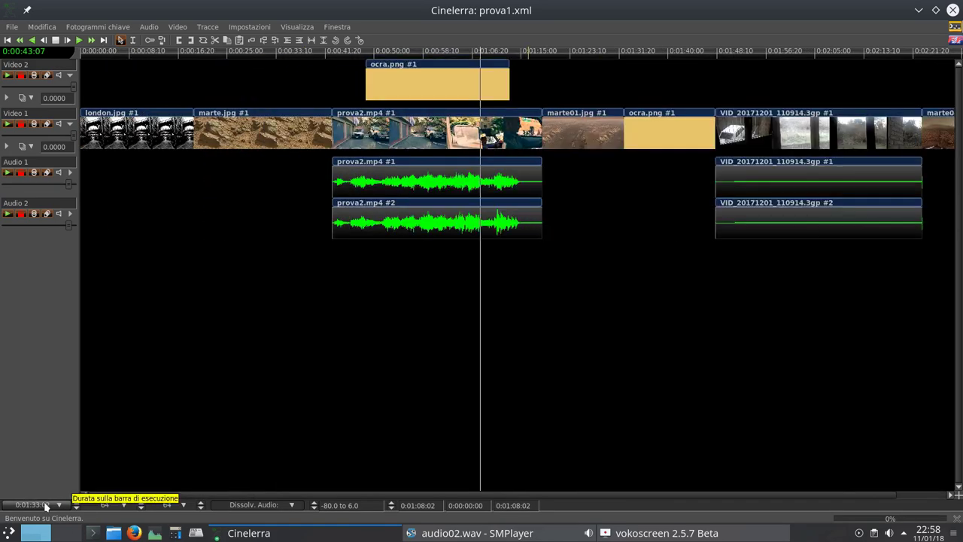
scroll(45, 506, "down", 1)
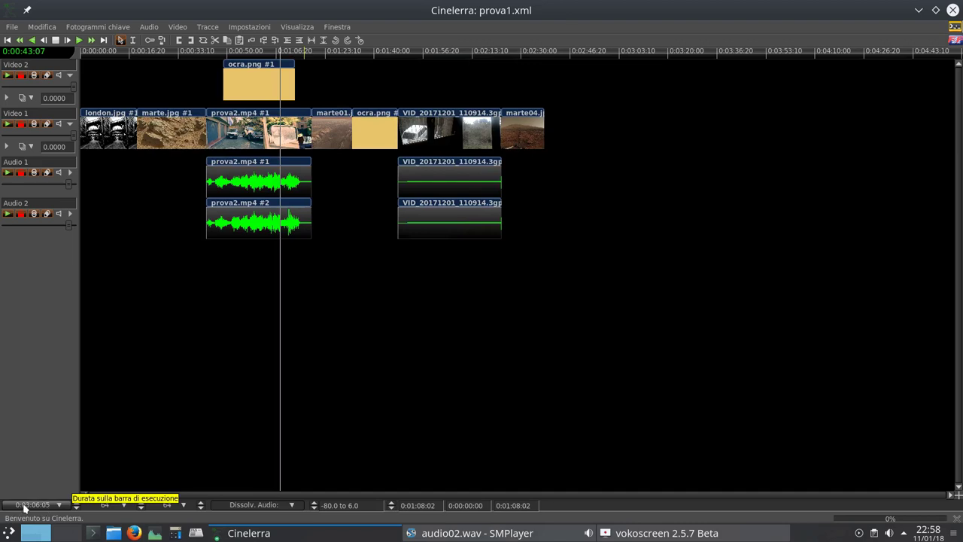
scroll(24, 506, "up", 2)
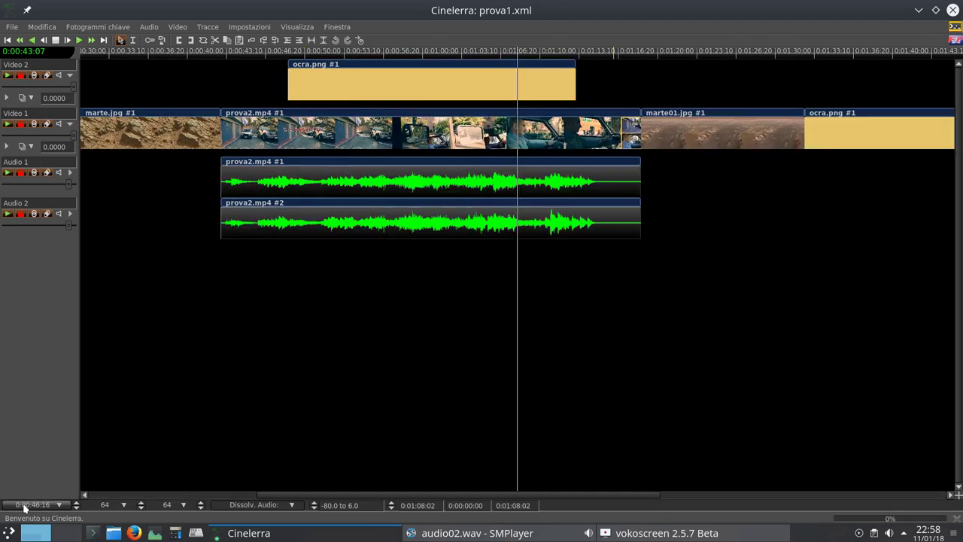
scroll(24, 506, "down", 1)
scroll(24, 505, "down", 1)
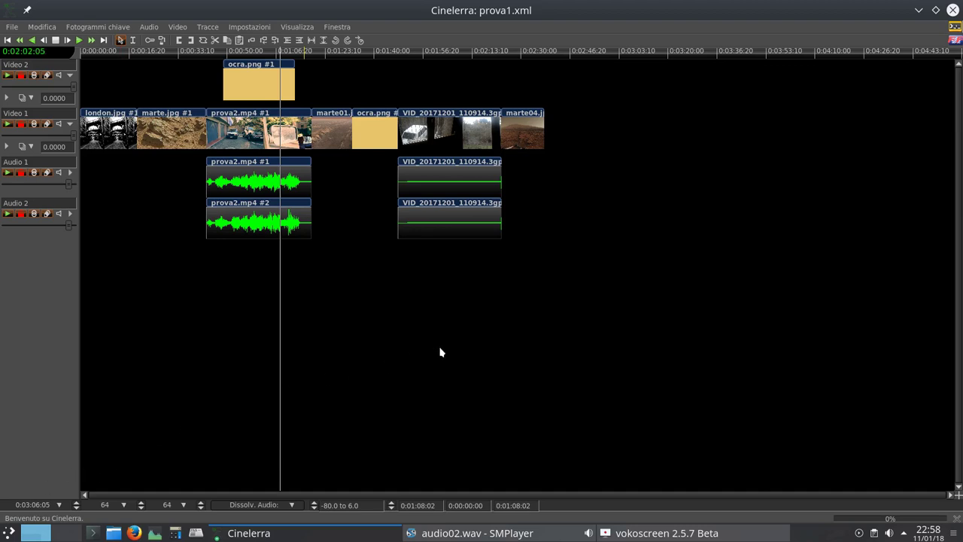
key("Down")
key("Up")
key("Up")
key("Down")
Step: Play the project briefly and place the insertion point at 0:01:32:20, where marte01.jpg meets ocra.png on Video 1
left_click(79, 40)
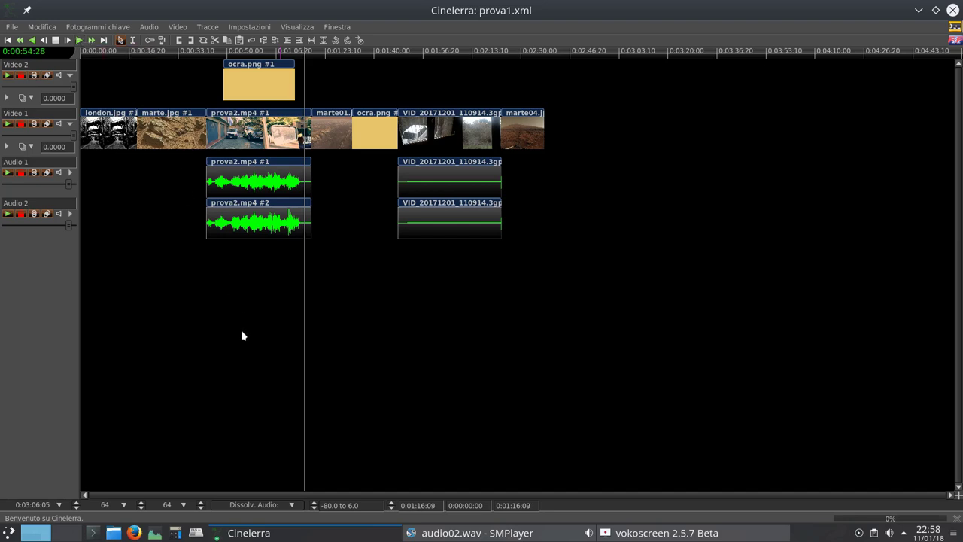
left_click(352, 55)
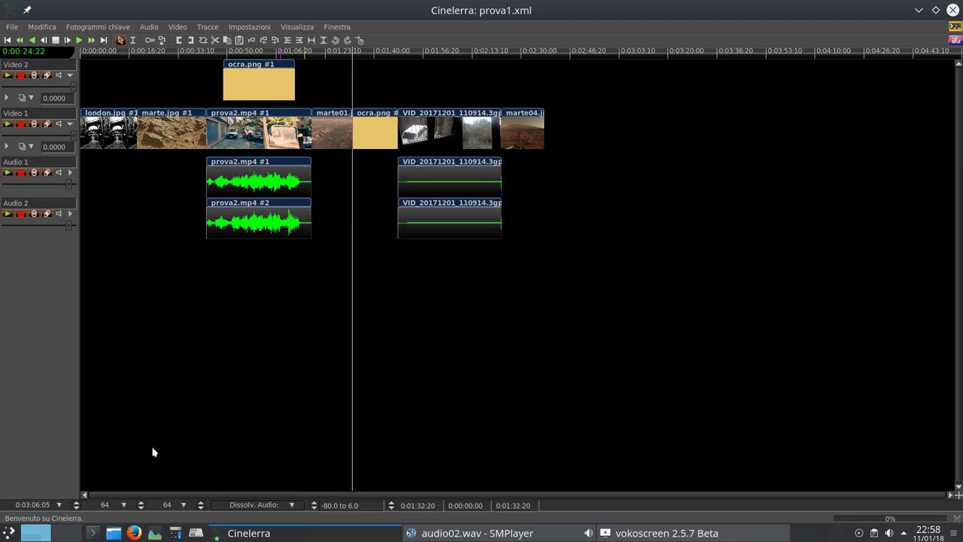
Step: Enlarge the audio waveform scale to 128 and return it to 64
left_click(111, 505)
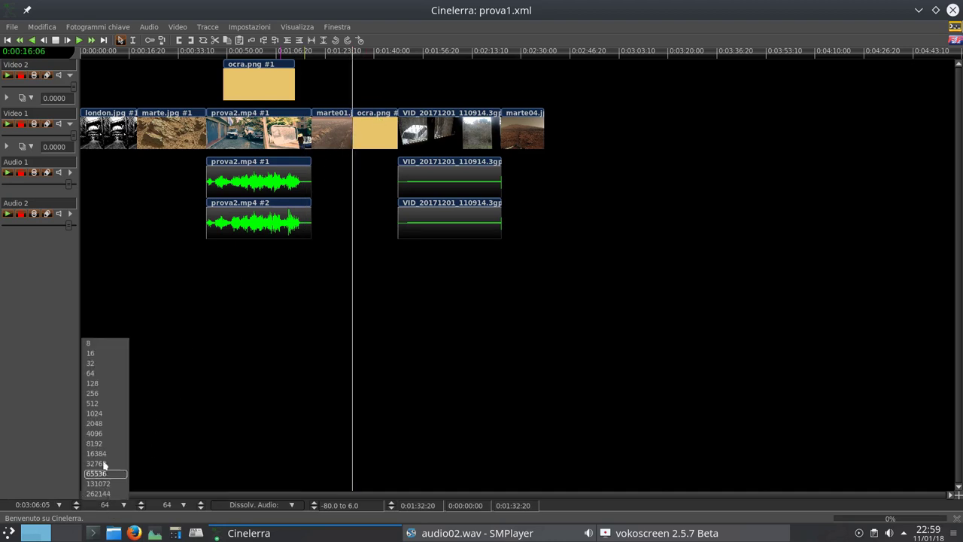
left_click(101, 383)
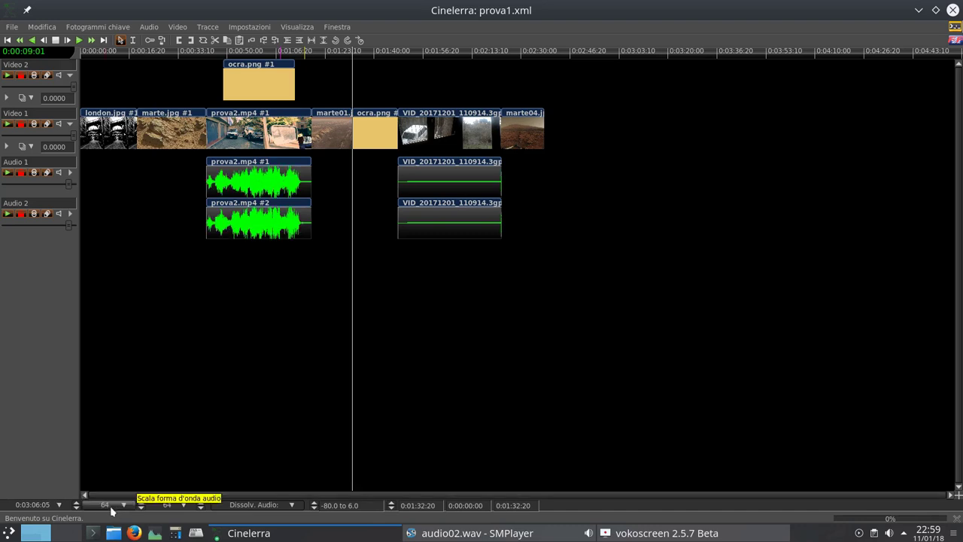
scroll(112, 511, "down", 1)
scroll(110, 510, "up", 1)
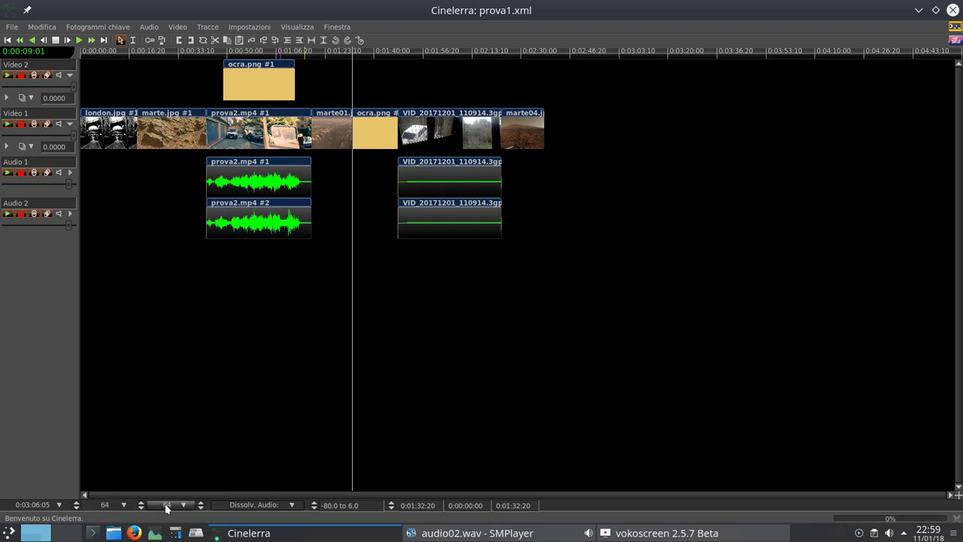
Step: Try track heights of 32, 256 and 128 on the timeline and return the height to 64
scroll(167, 509, "down", 1)
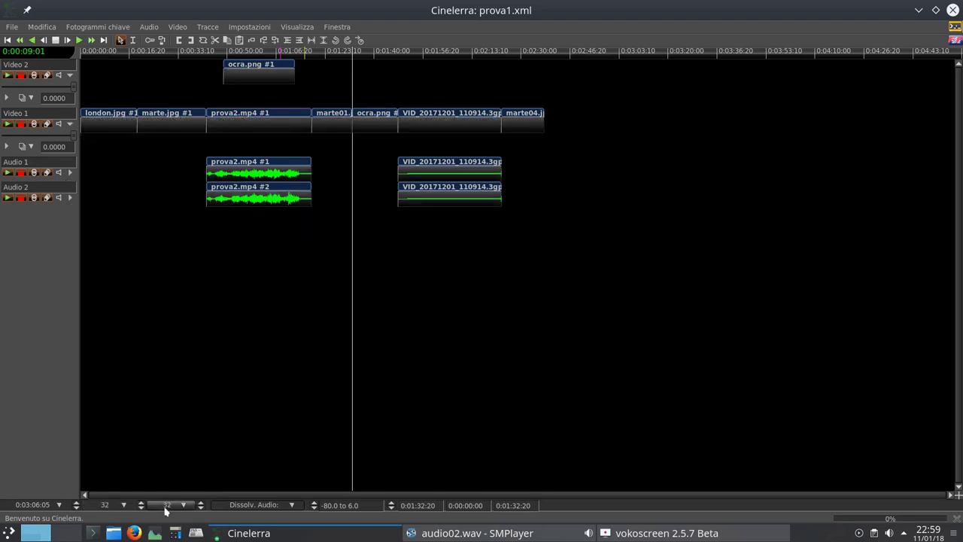
scroll(167, 510, "up", 2)
scroll(166, 510, "up", 1)
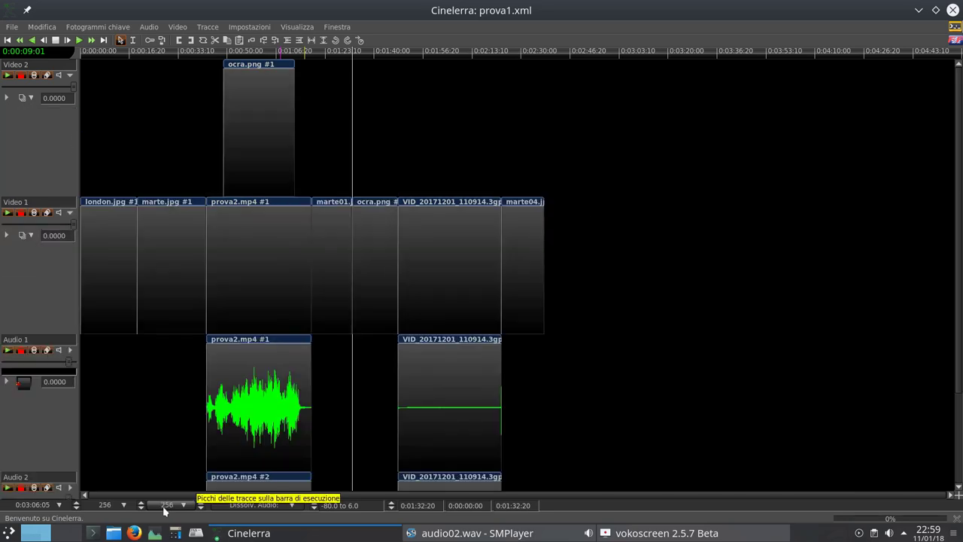
scroll(165, 510, "down", 1)
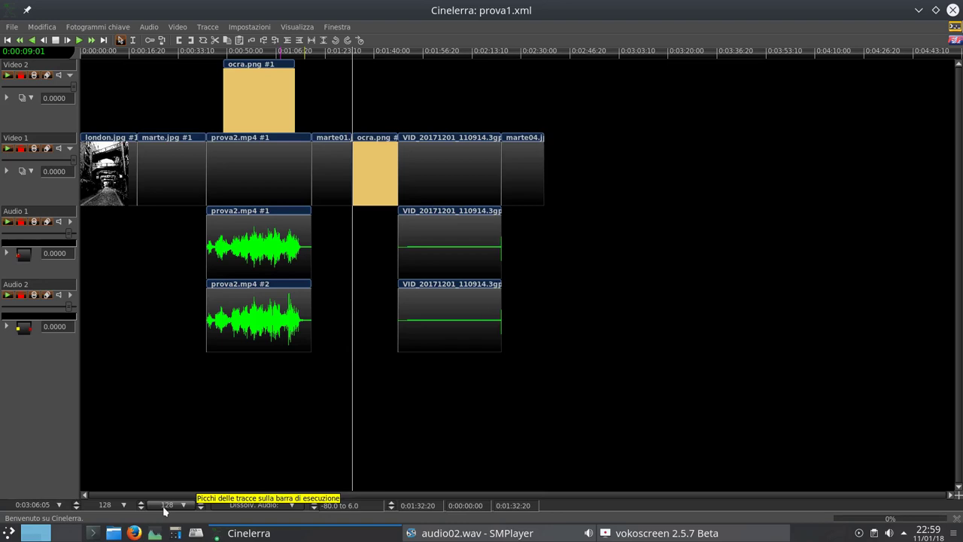
scroll(166, 510, "down", 1)
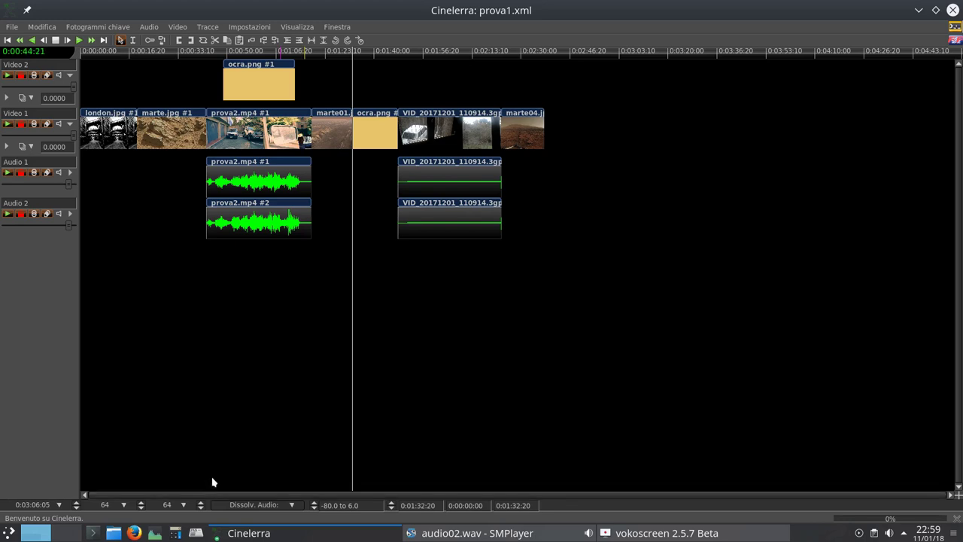
Step: Toggle the Video 1 track's additional options and leave the track collapsed
left_click(71, 124)
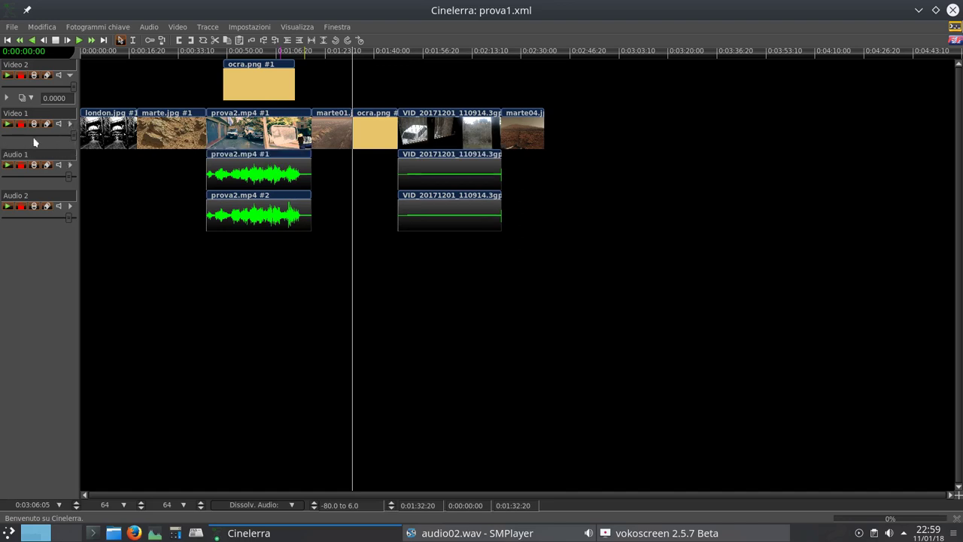
left_click(70, 125)
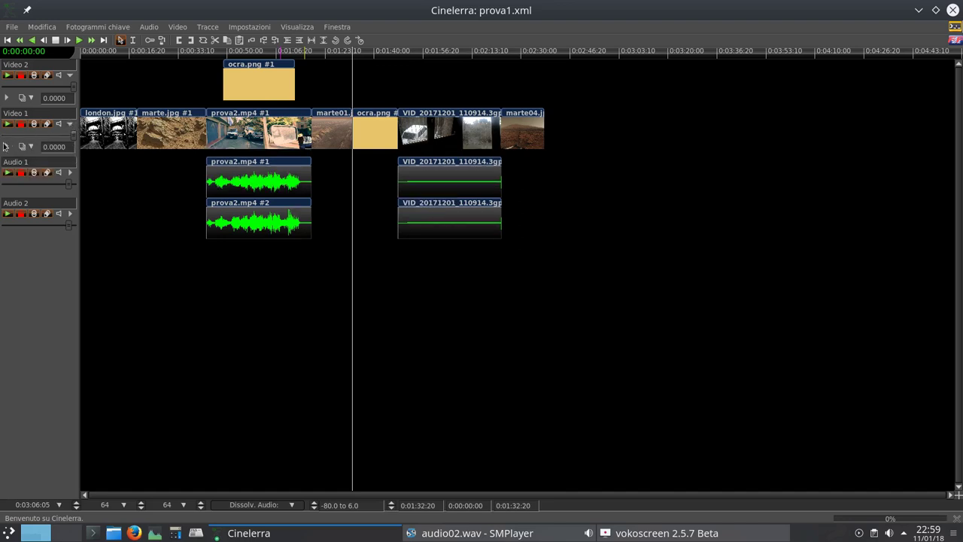
left_click(71, 126)
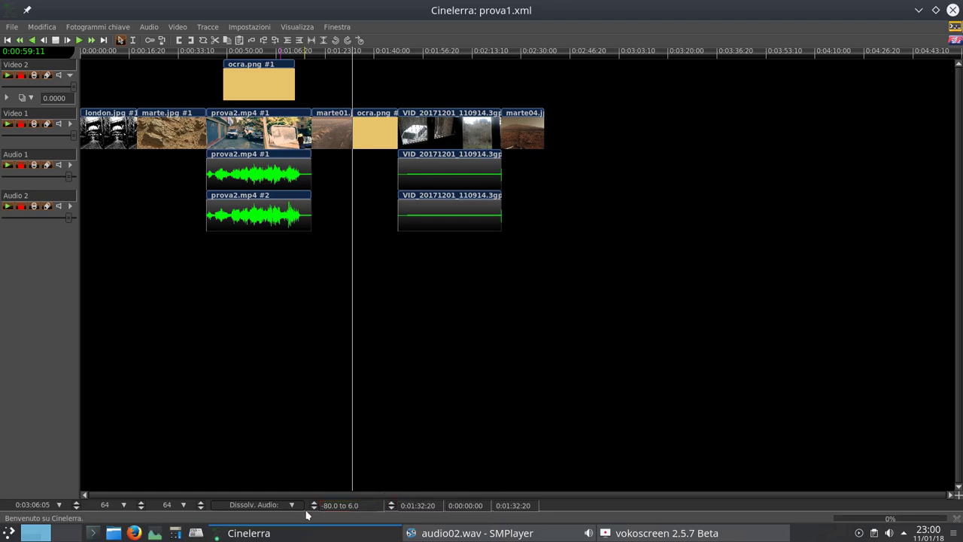
Step: Examine the available automation types, from Dissolv. Audio to X and Y, without changing the selected type
left_click(267, 506)
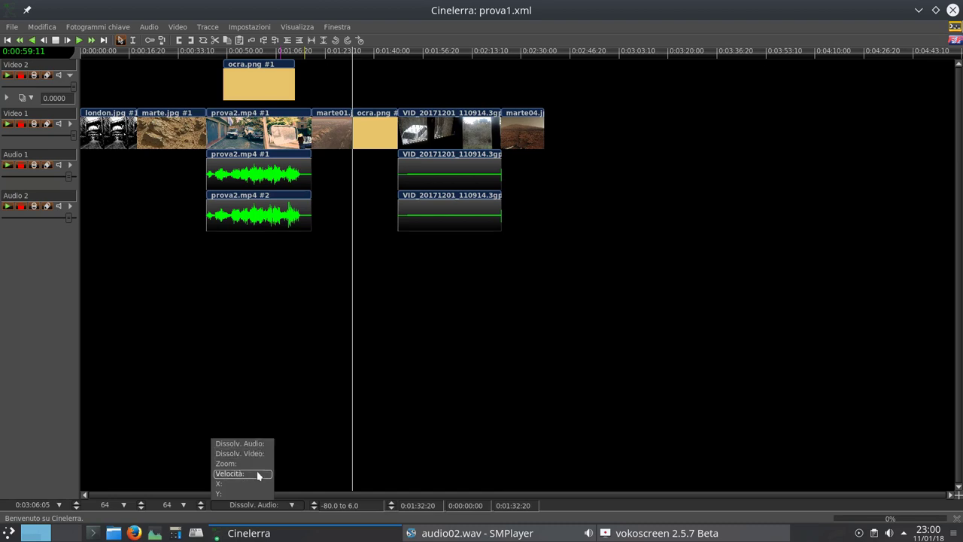
left_click(280, 508)
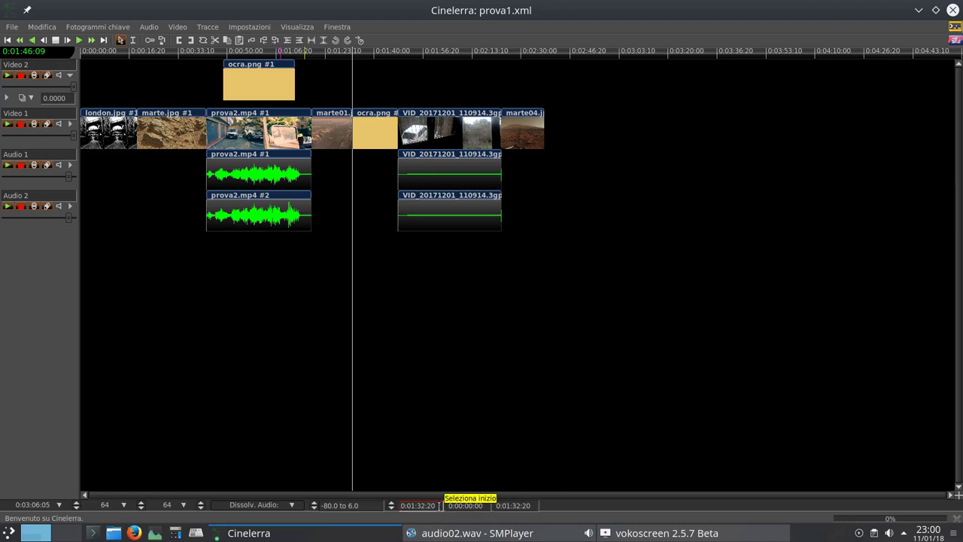
Step: Set the selection end to 0:01:55:20, and replace that selection with an insertion point at 0:02:06:19
left_click(518, 506)
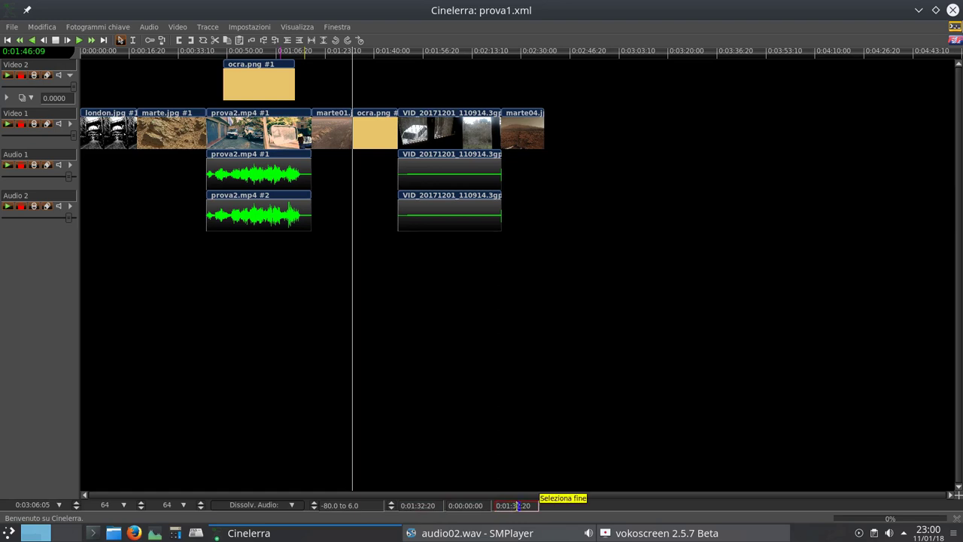
double_click(516, 505)
key("Return")
key("Return")
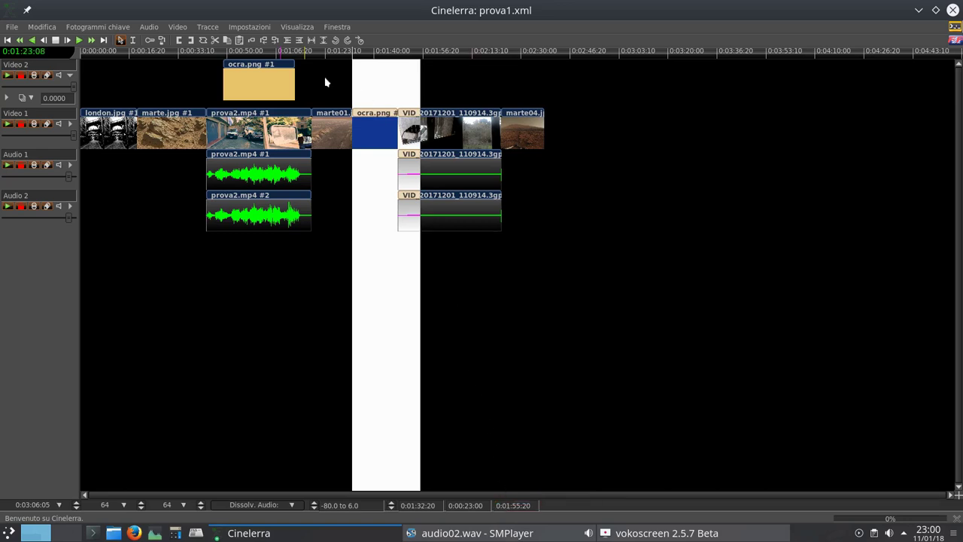
left_click(452, 52)
left_click(454, 53)
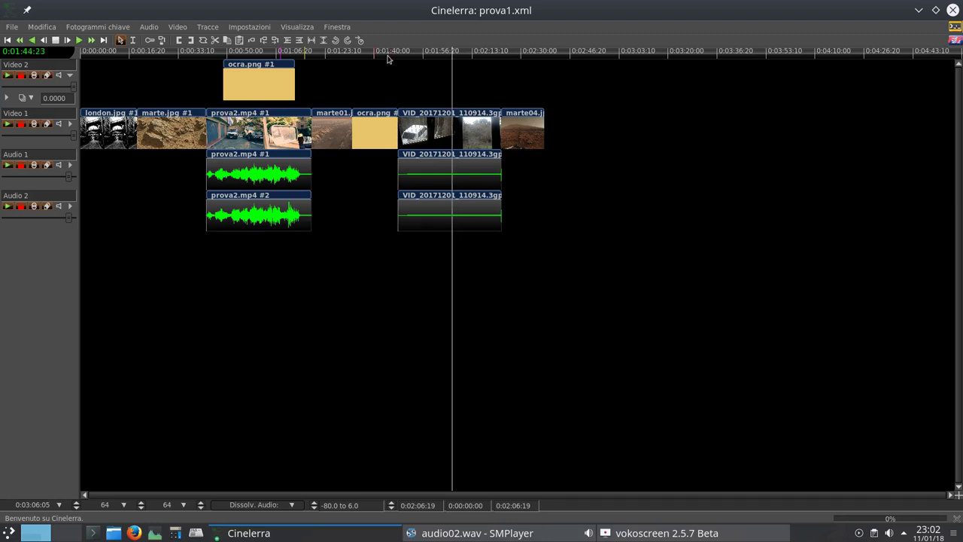
Step: Examine the Time Format options in the Appearance preferences and cancel without applying changes
left_click(254, 30)
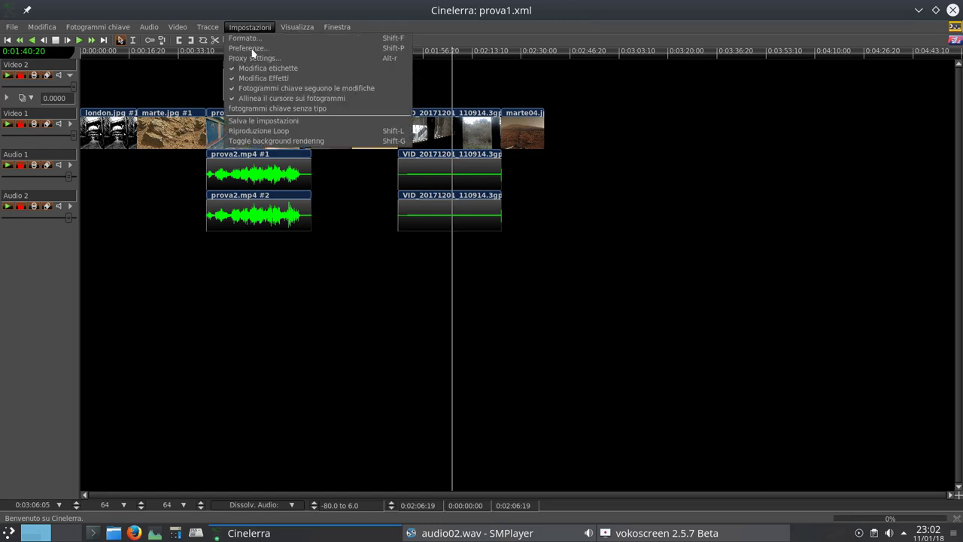
left_click(275, 49)
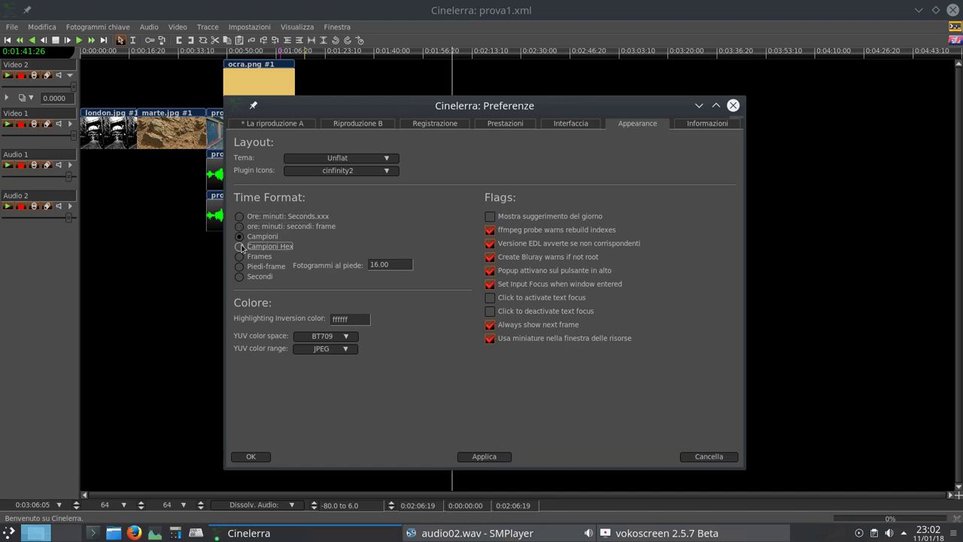
left_click(700, 459)
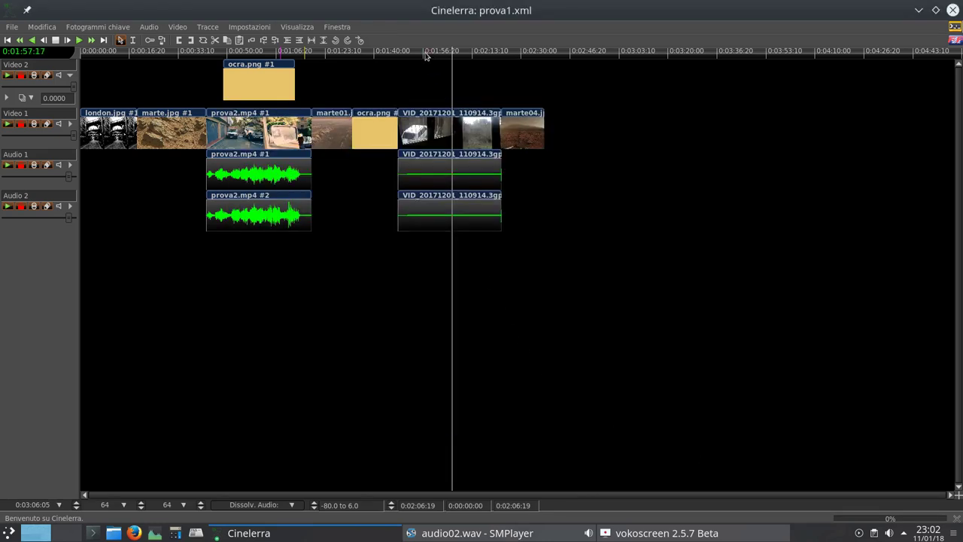
Step: Cycle the timeline's time format through Piedi-frame, Ore: minuti: Seconds.xxx, ore: minuti: secondi: frame and Campioni, ending on Campioni Hex
scroll(425, 54, "down", 2)
scroll(426, 55, "down", 1)
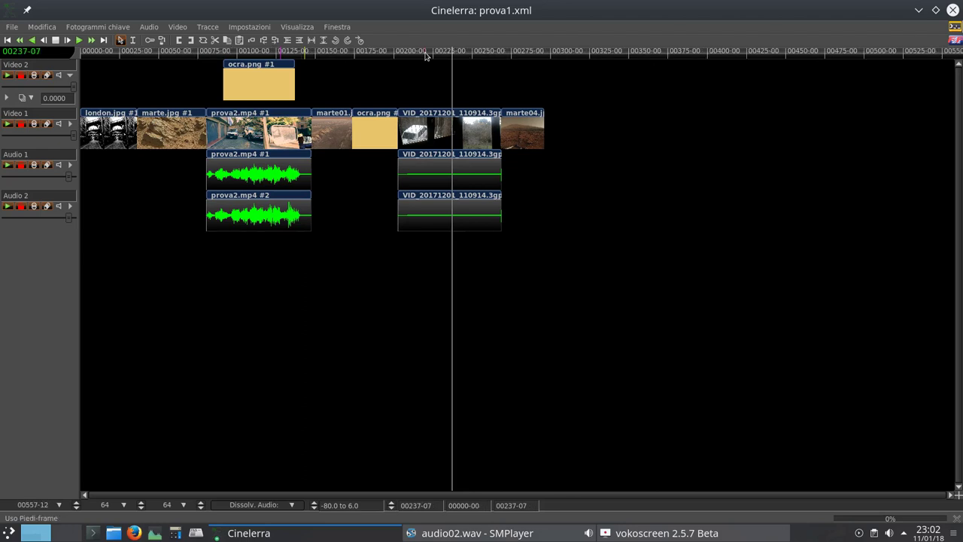
scroll(426, 54, "down", 1)
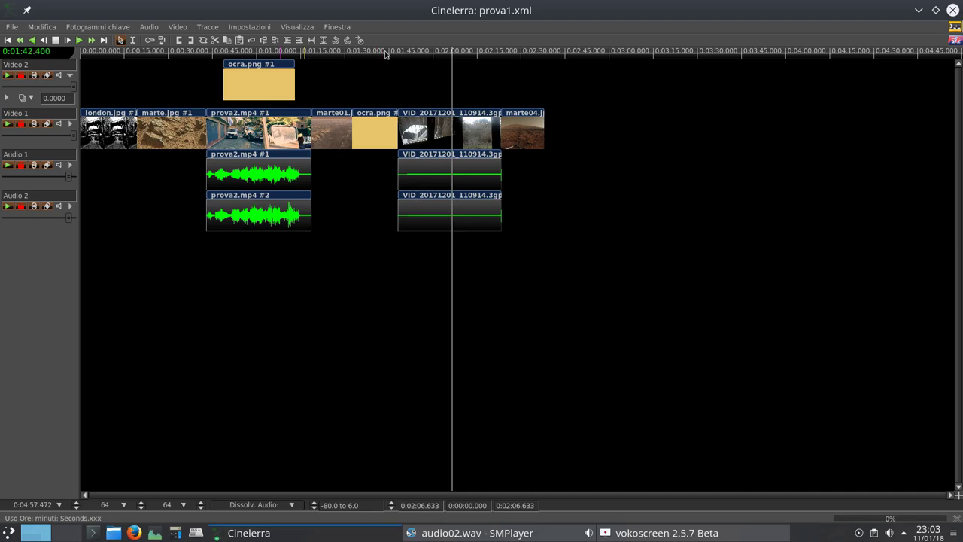
key("alt+2")
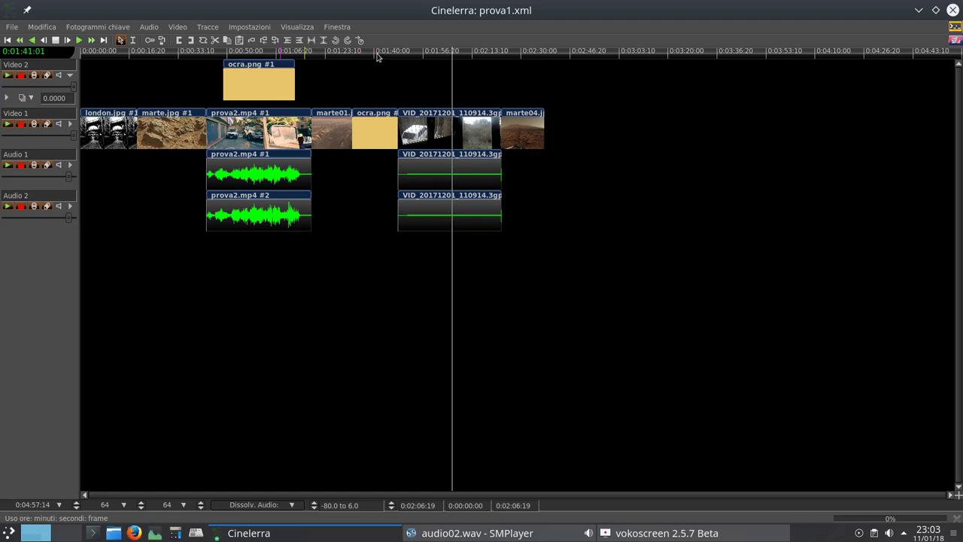
key("alt+3")
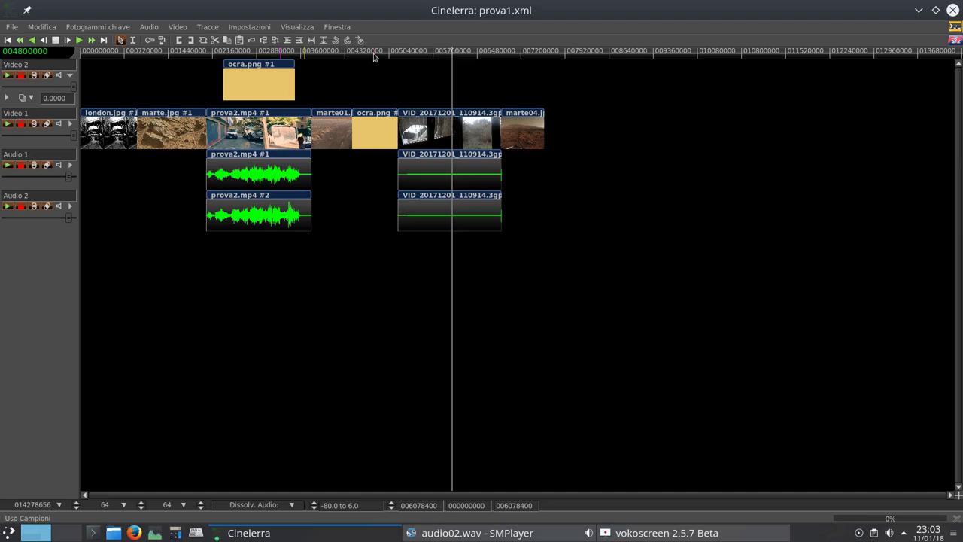
key("alt+4")
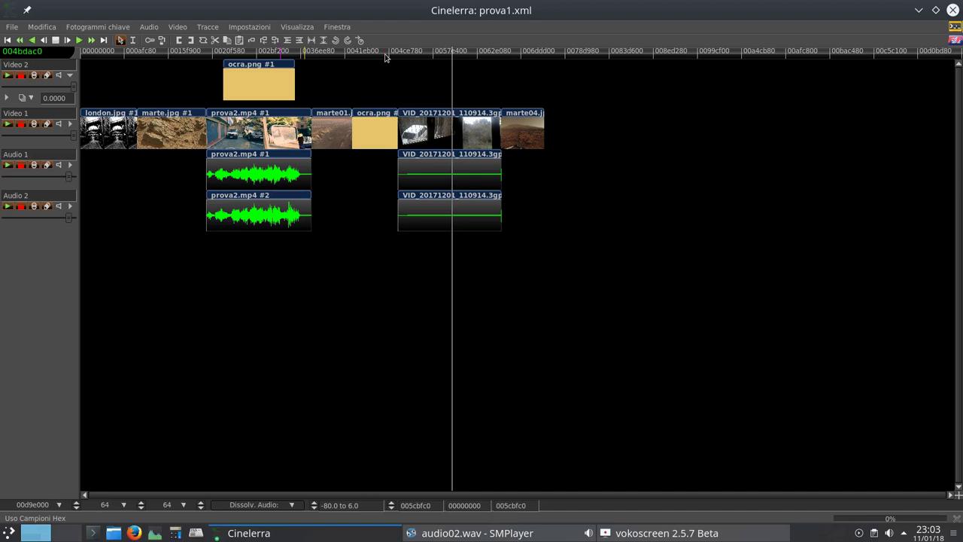
Step: Cycle the timeline's time format through Frames, Piedi-frame, Secondi and Ore: minuti: Seconds.xxx, ending on ore: minuti: secondi: frame
middle_click(384, 57)
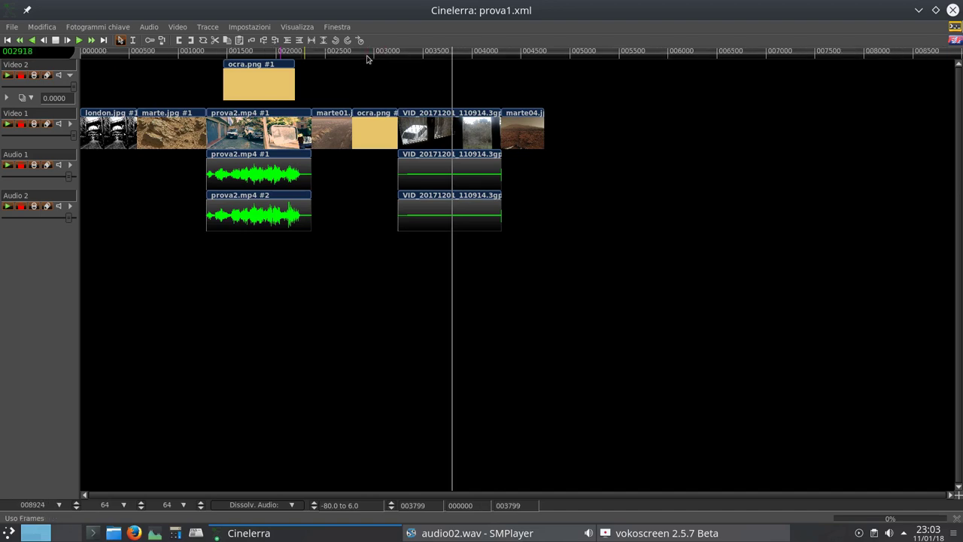
middle_click(367, 59)
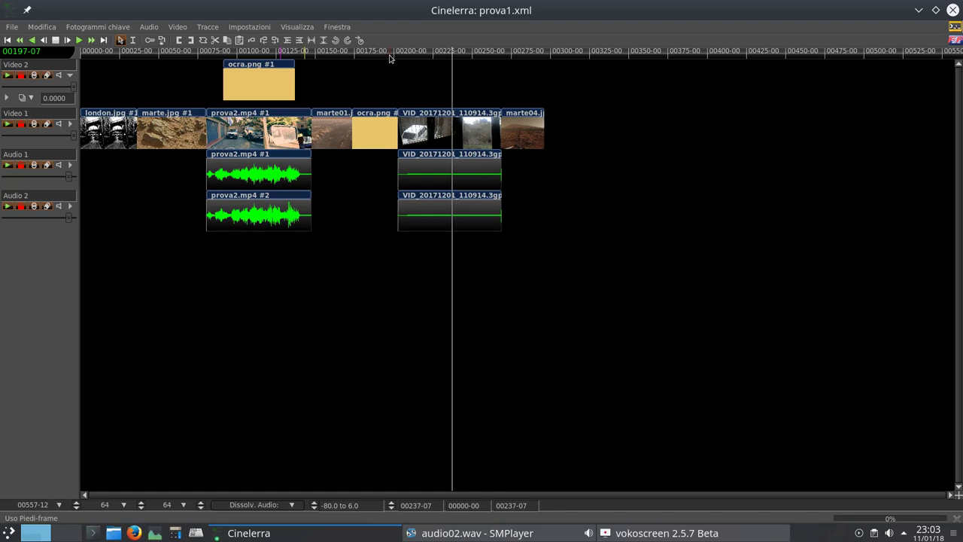
middle_click(389, 57)
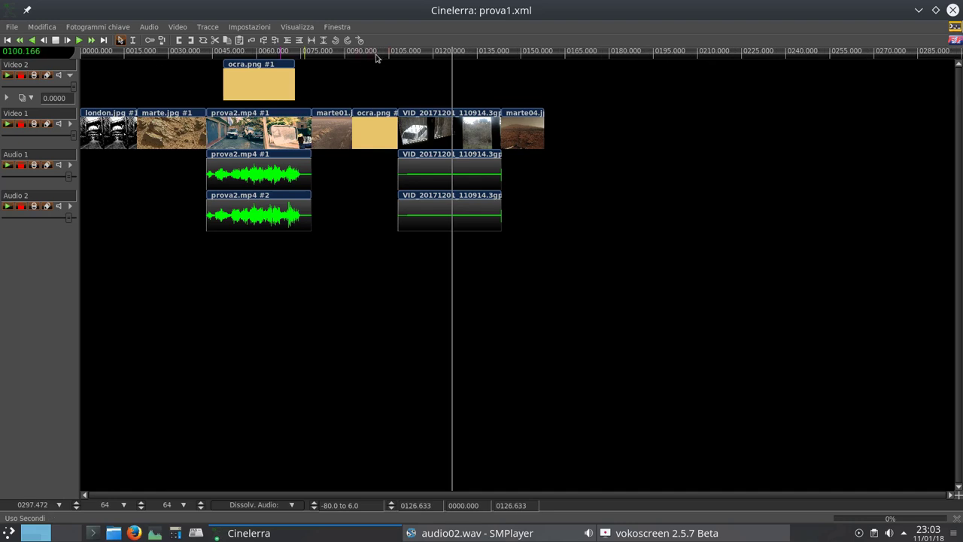
middle_click(372, 57)
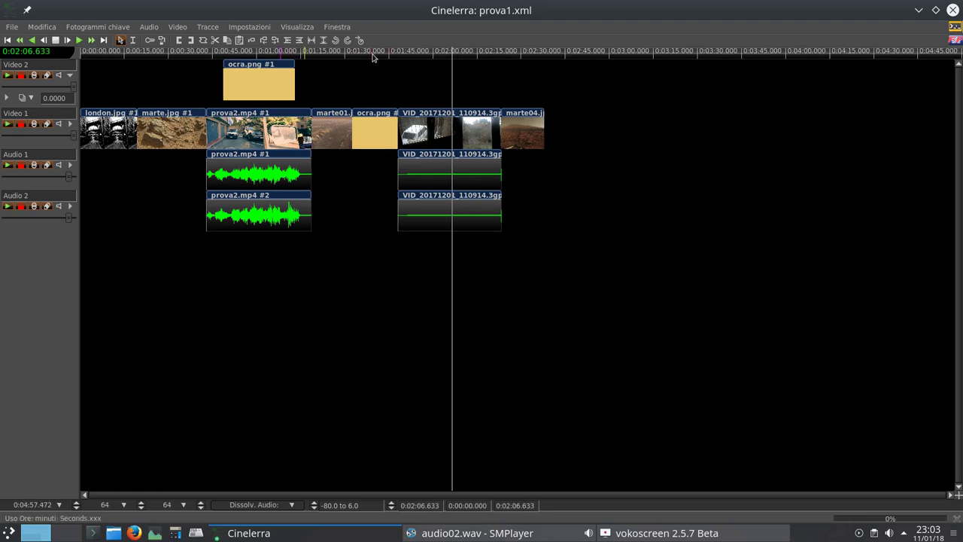
middle_click(371, 57)
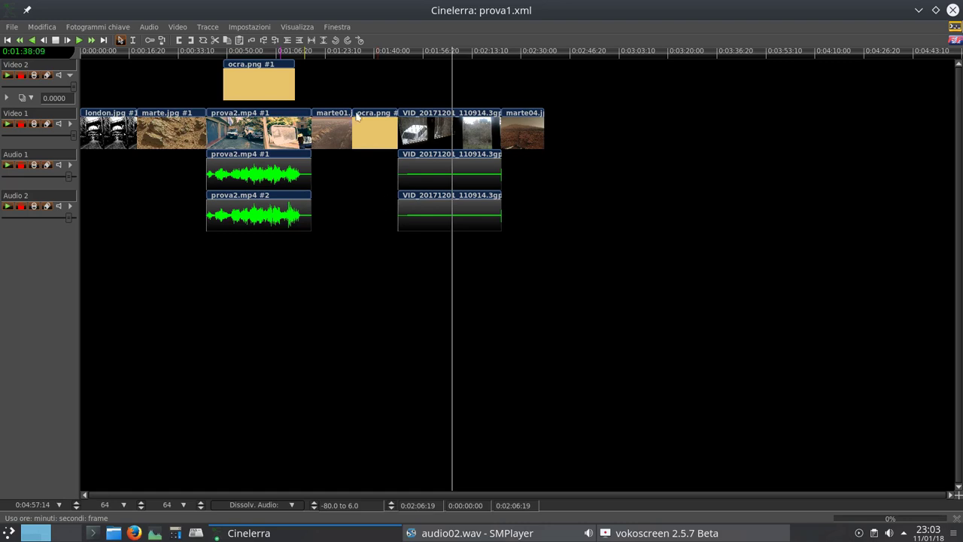
Step: Turn off the "Allinea il cursore sui fotogrammi" setting, turn it back on, and check its state among the settings
left_click(262, 33)
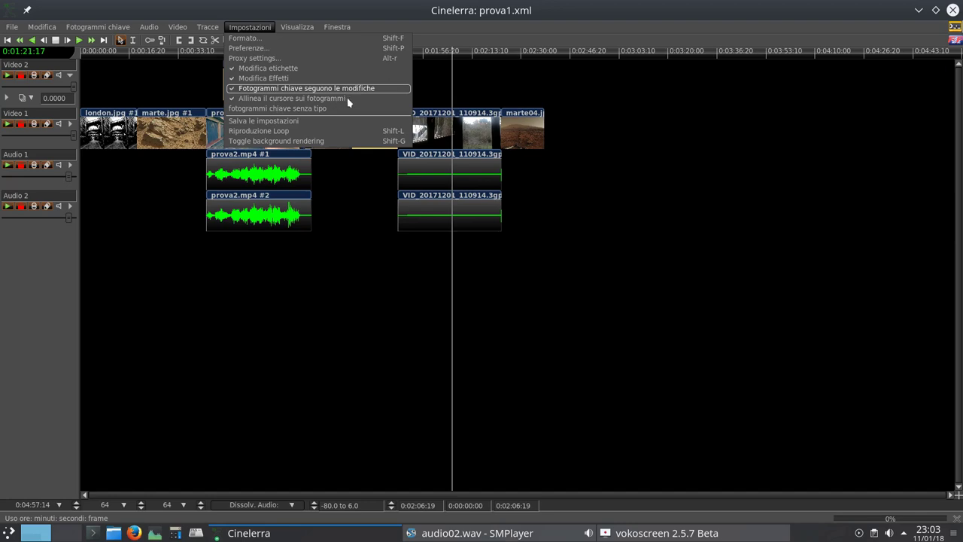
left_click(347, 98)
left_click(260, 30)
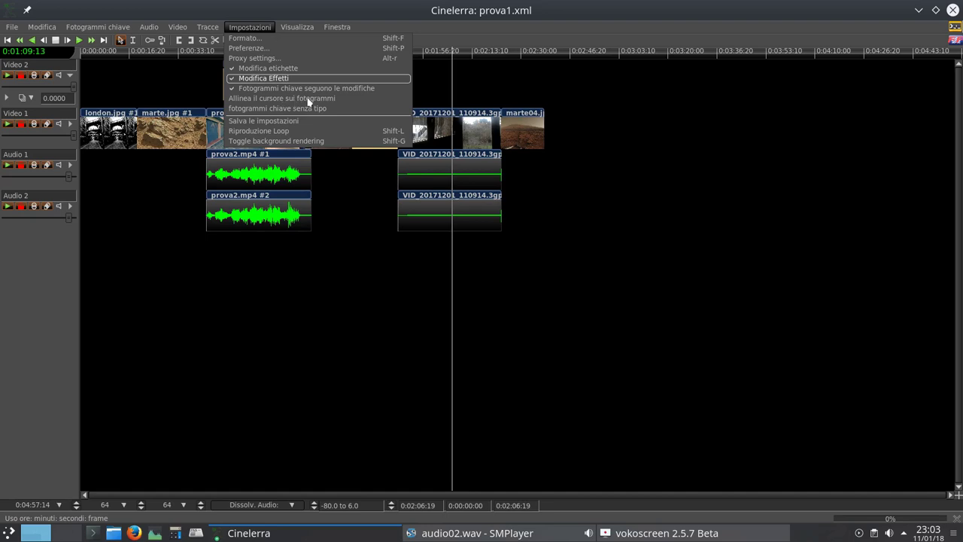
left_click(343, 97)
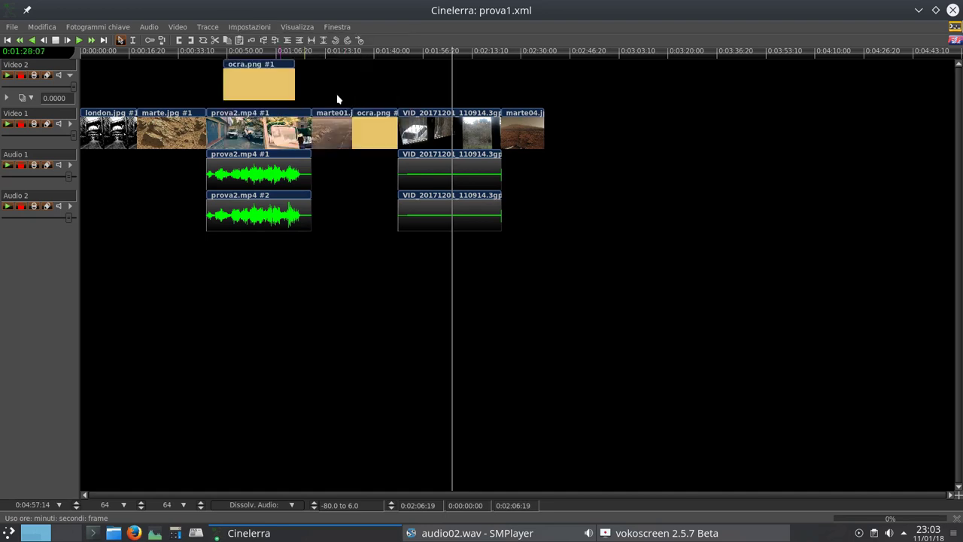
left_click(251, 28)
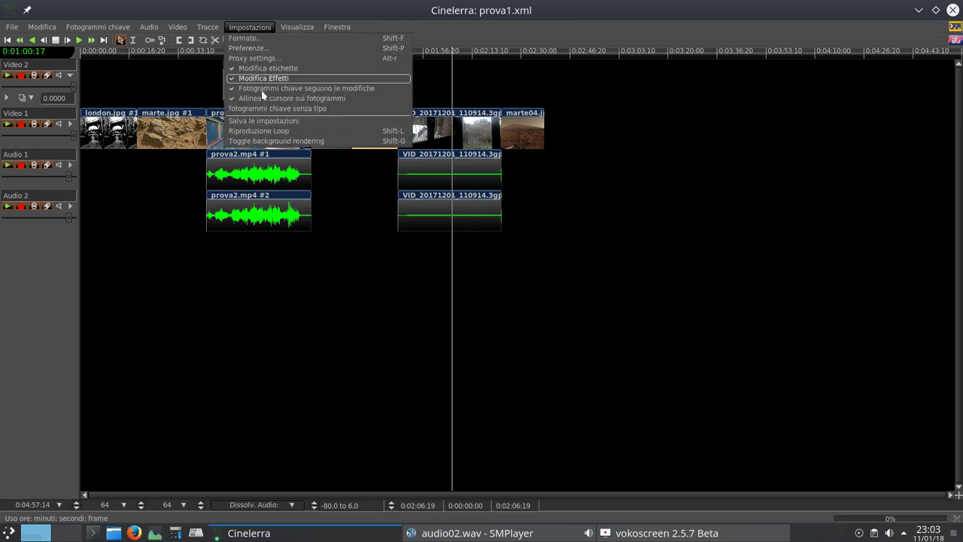
left_click(251, 33)
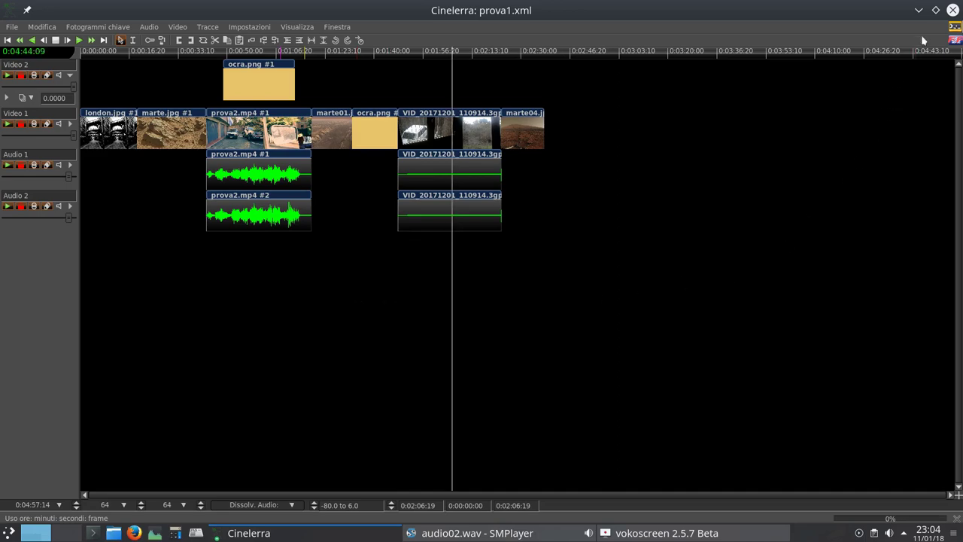
Step: Restore the maximized prova1.xml timeline window to its smaller size alongside the other Cinelerra windows
left_click(934, 11)
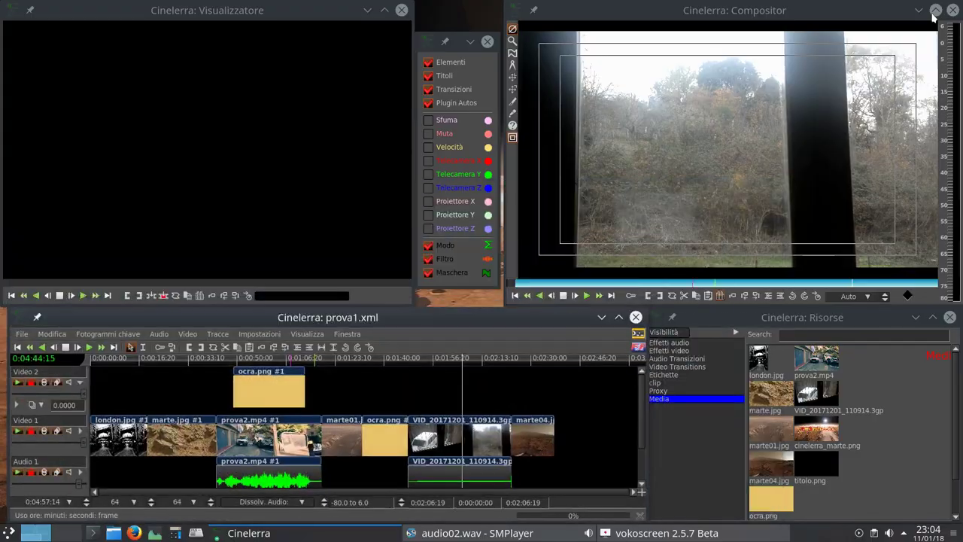